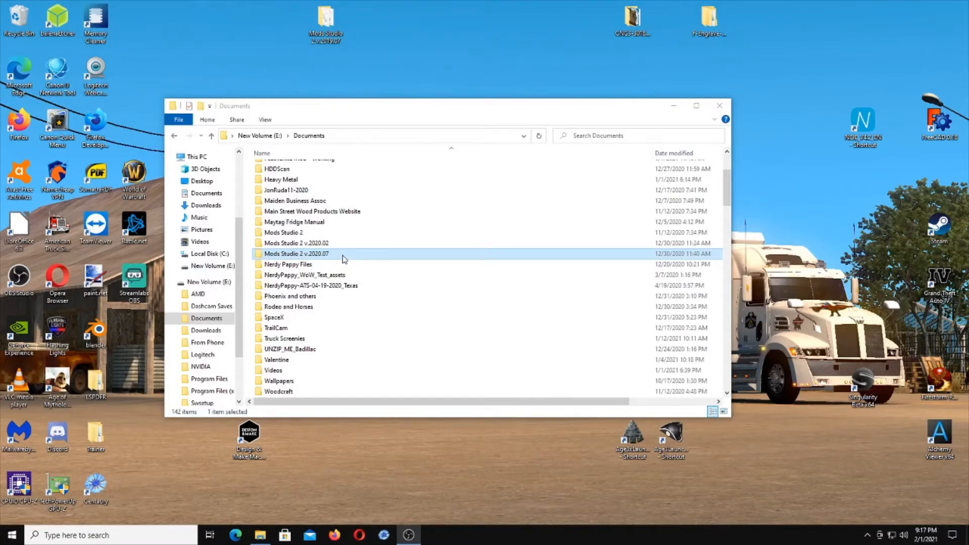
Launch ModsStudio2UI from the Mods Studio 2 v.2020.07 folder and maximize its window
double_click(344, 258)
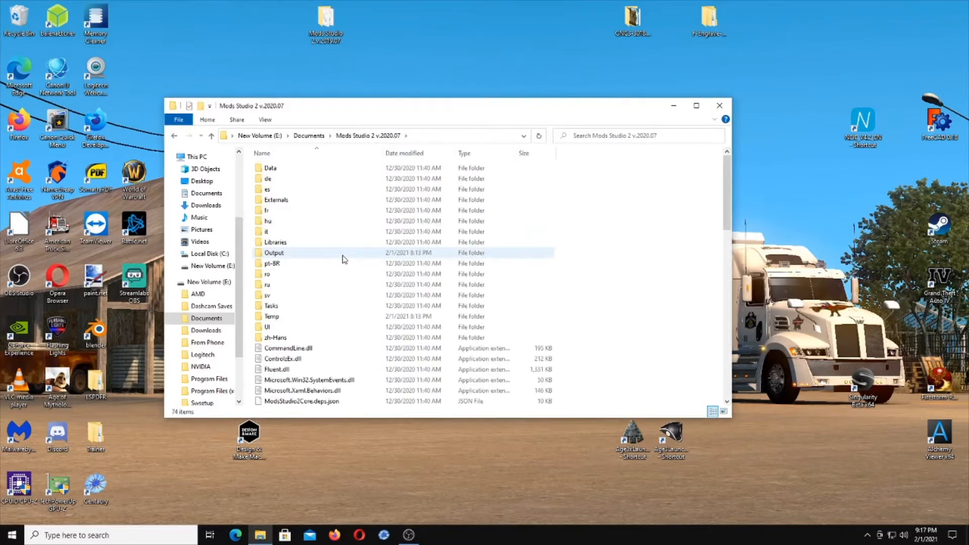
scroll(344, 258, "down", 7)
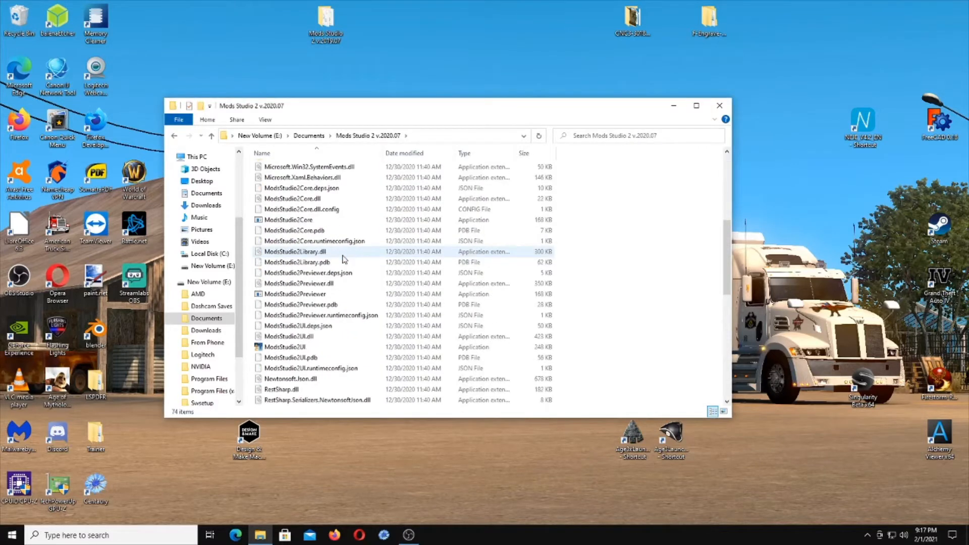
scroll(344, 259, "down", 1)
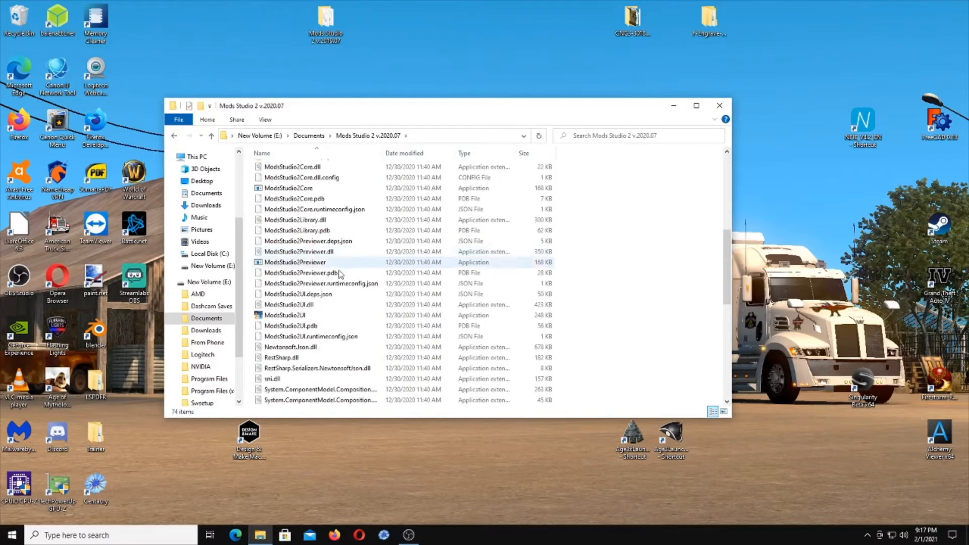
double_click(322, 315)
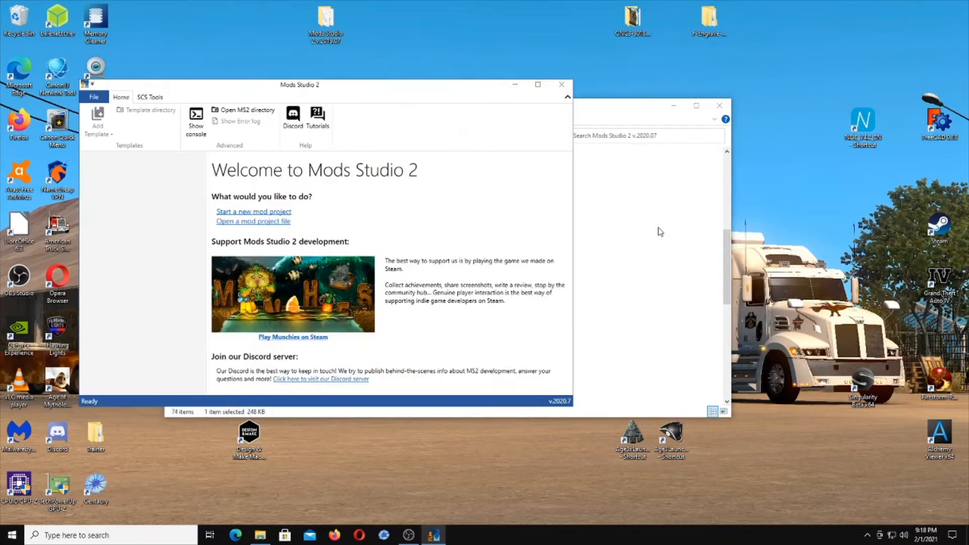
left_click(537, 85)
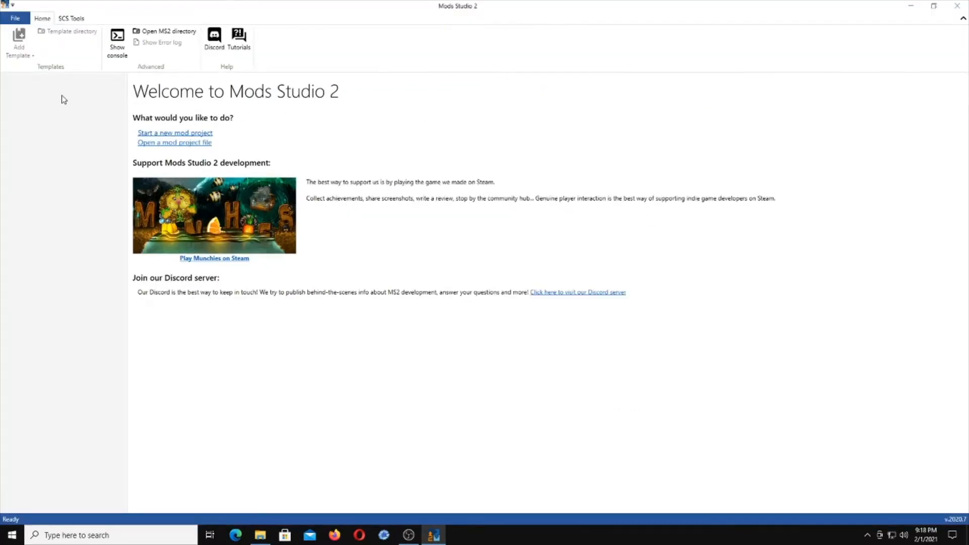
Open the recent mod project Abstract Horse.ms2
left_click(14, 22)
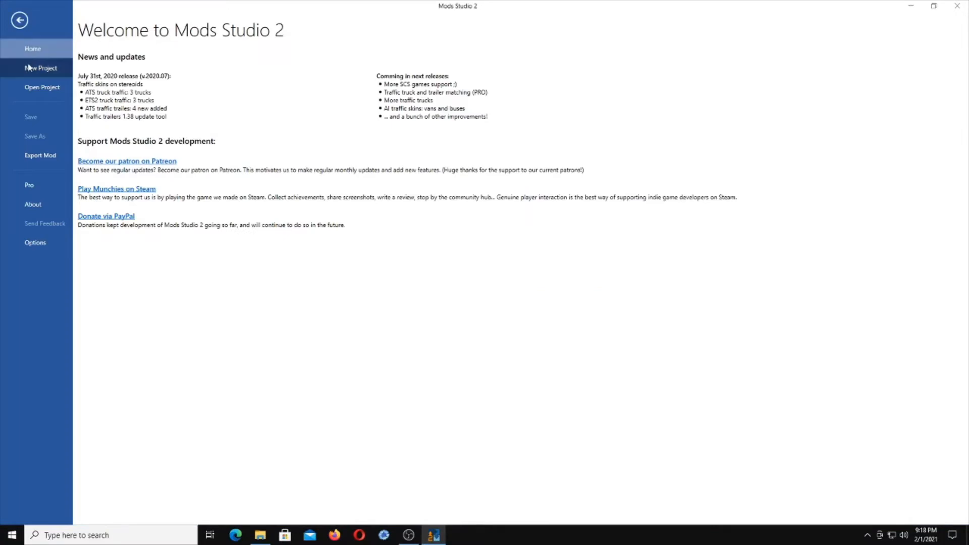
left_click(31, 87)
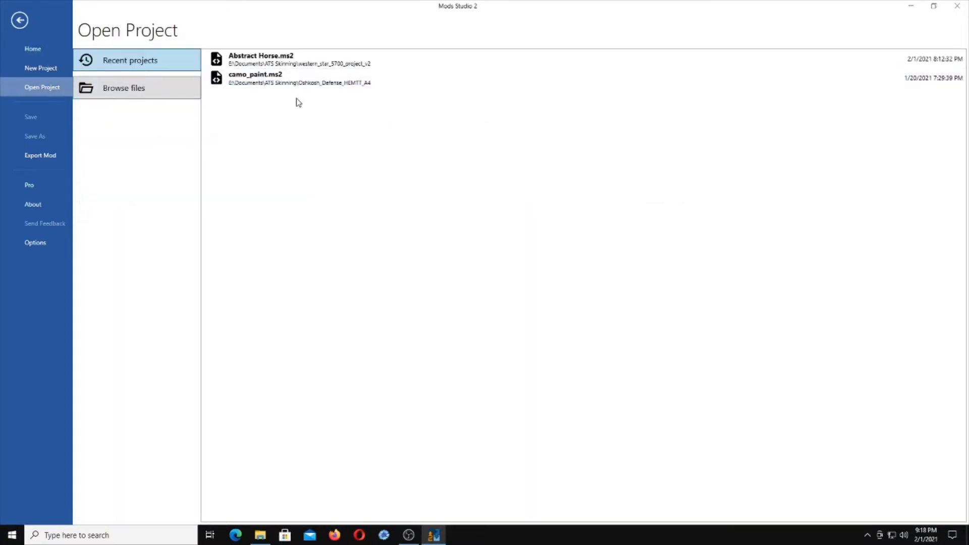
left_click(278, 64)
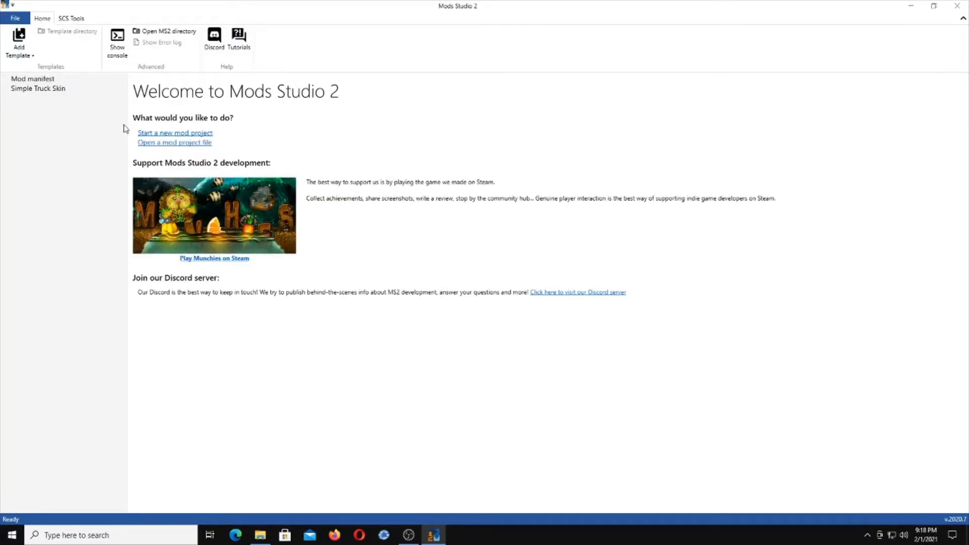
Review the mod manifest's basic details, icon and description text
left_click(43, 80)
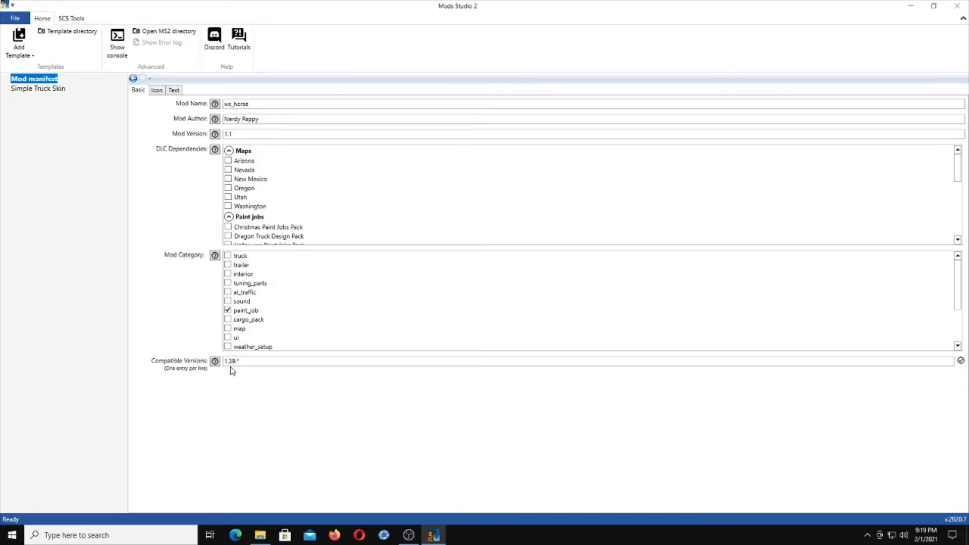
left_click(157, 91)
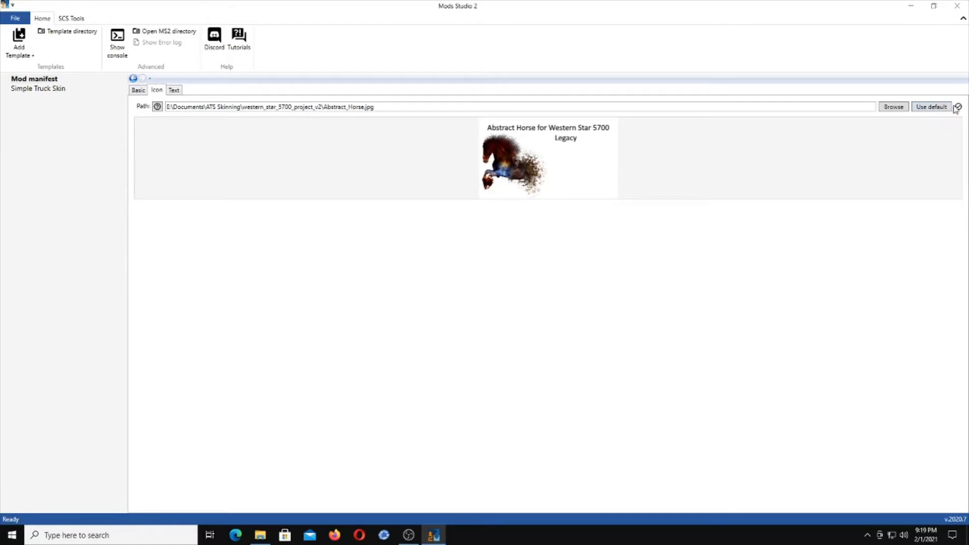
mouse_move(958, 108)
left_click(179, 91)
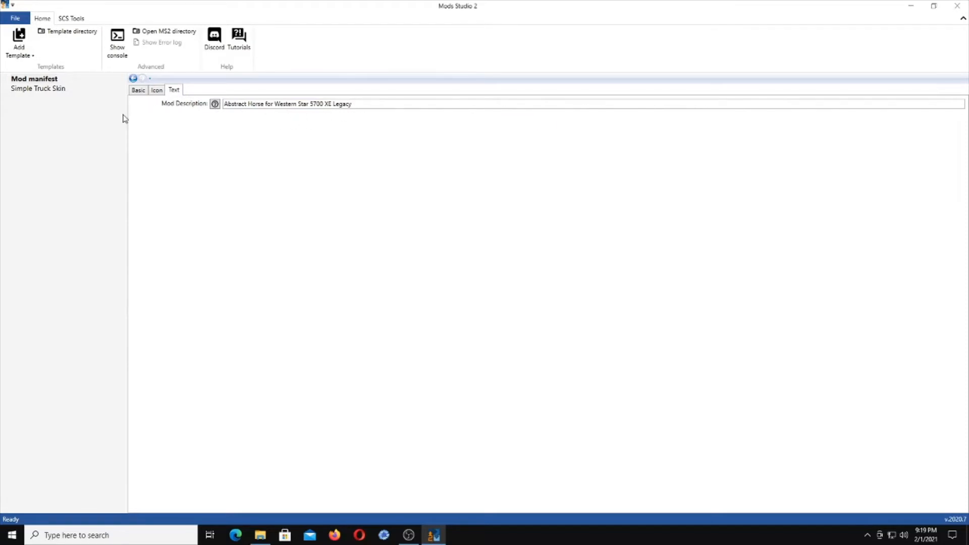
Open the project's Simple Truck Skin and look through the mod templates that can be added
left_click(38, 90)
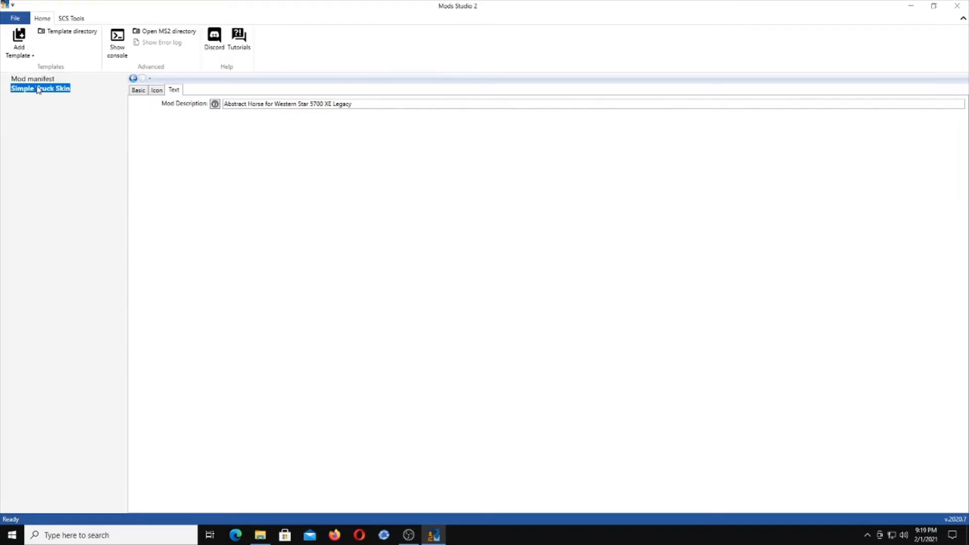
left_click(31, 57)
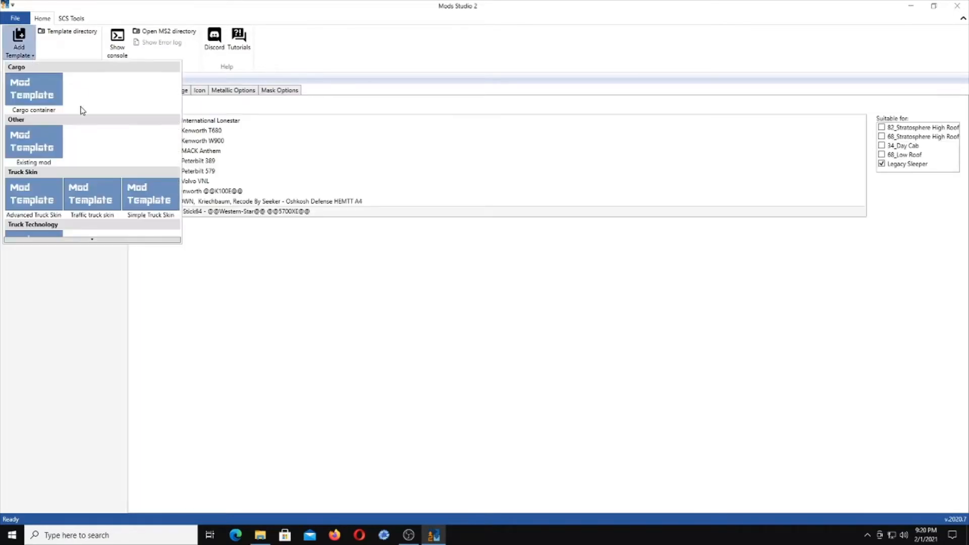
left_click(24, 52)
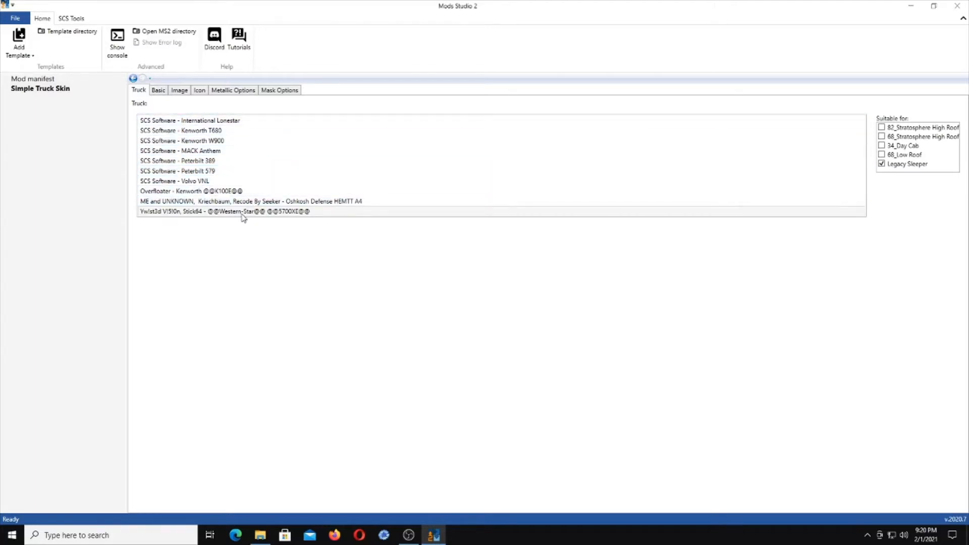
Load the western_star_5700_project mod from the western_star_5700_project_v3 folder into the SCS vehicle database
left_click(73, 19)
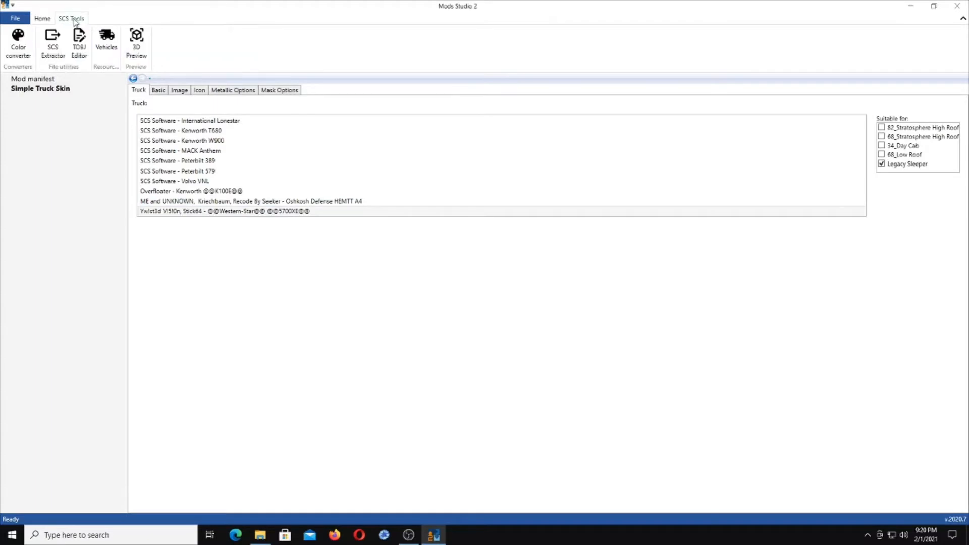
left_click(105, 41)
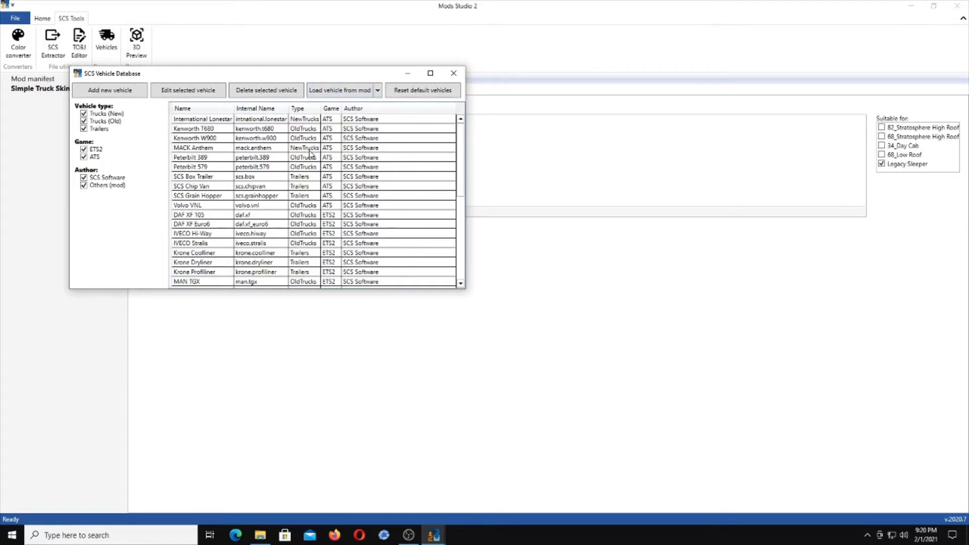
scroll(306, 187, "down", 7)
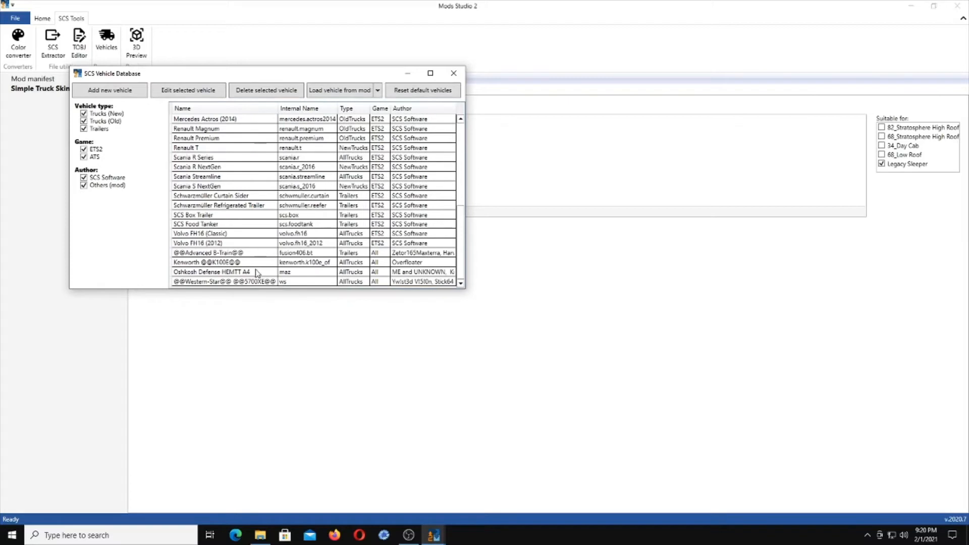
scroll(260, 265, "up", 7)
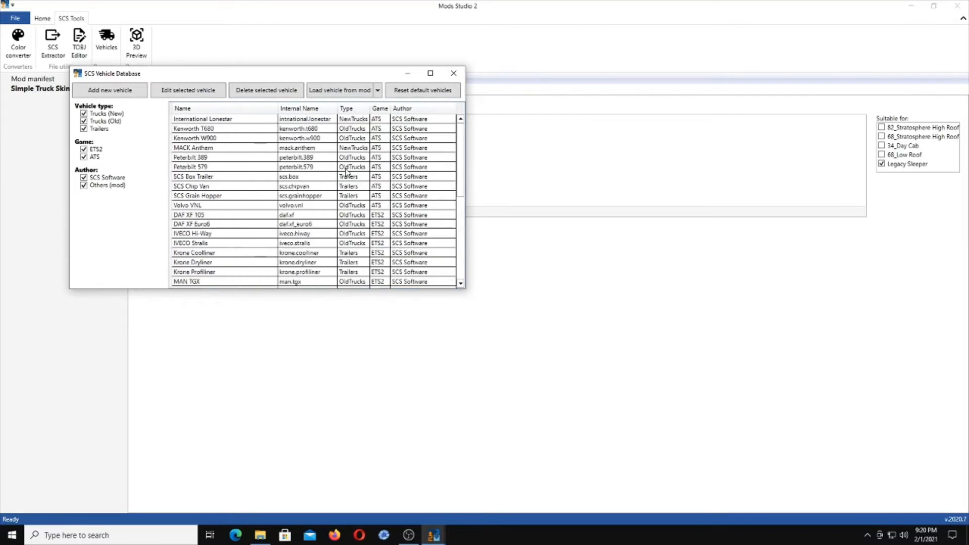
left_click(347, 94)
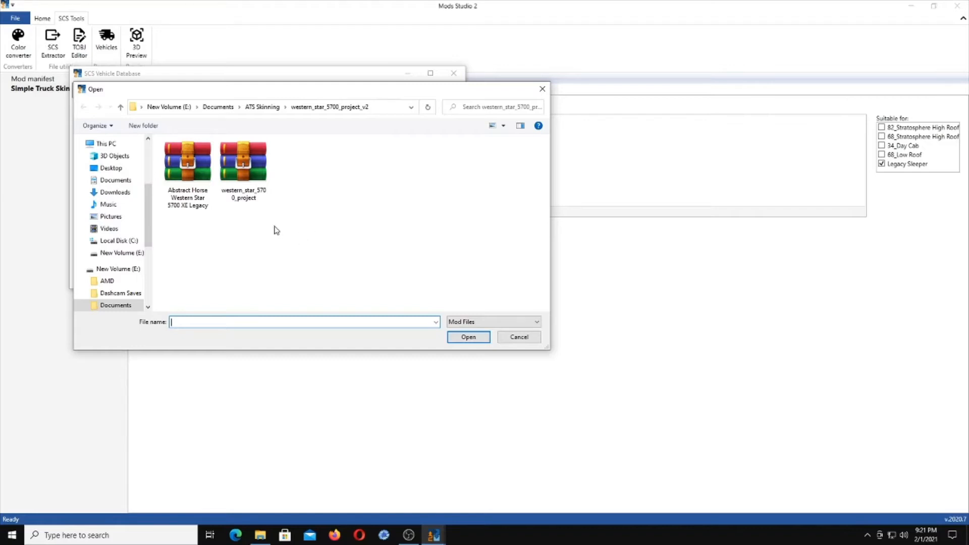
left_click(270, 107)
left_click(245, 223)
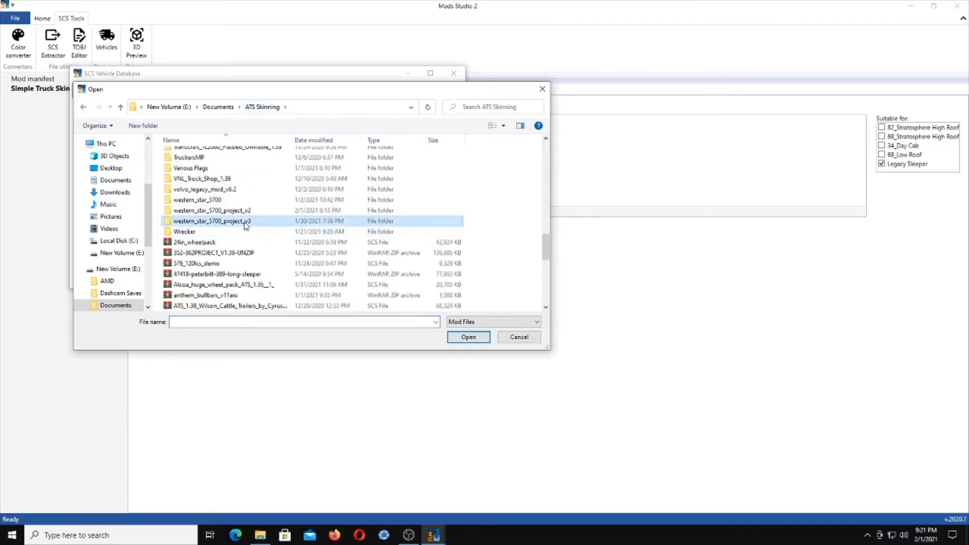
double_click(244, 223)
left_click(227, 157)
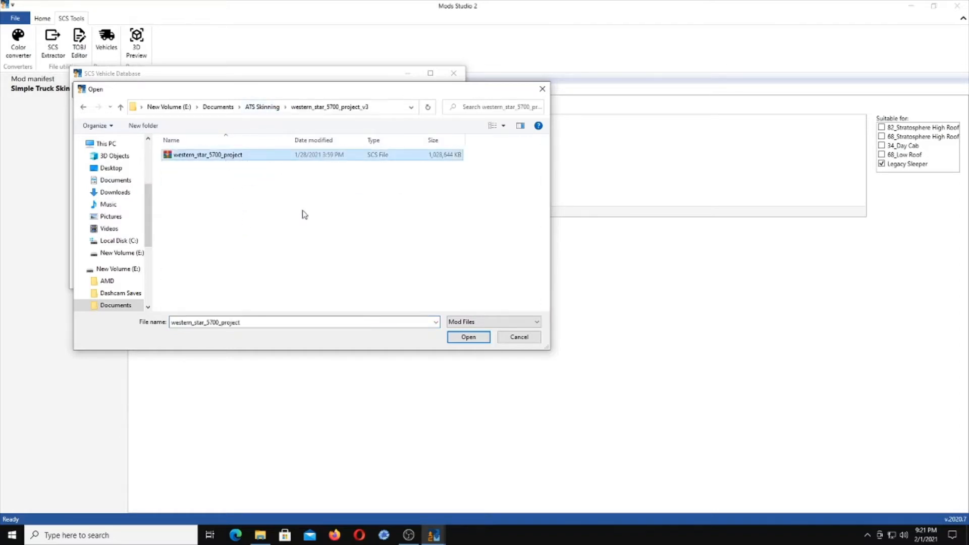
left_click(466, 337)
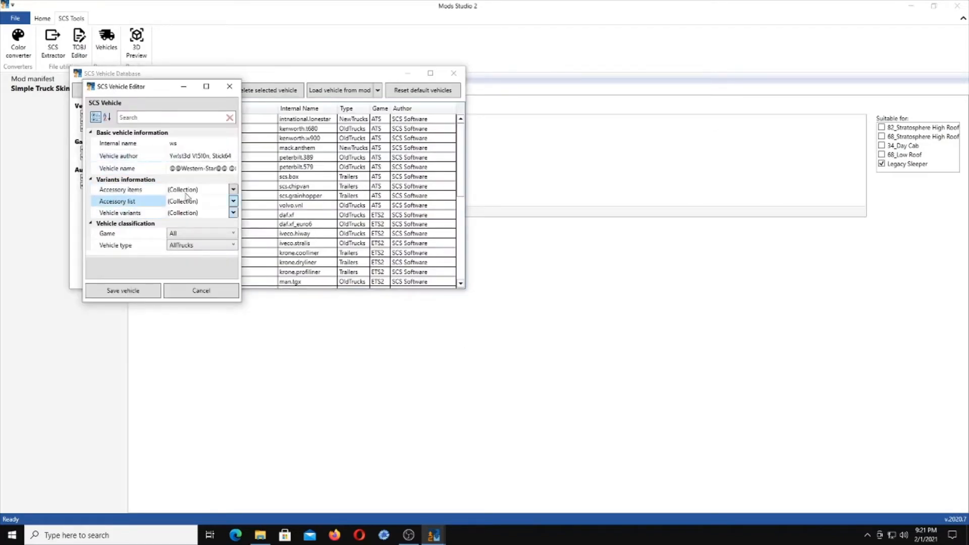
Save the loaded Western Star vehicle as All.ws in the UserVehicles folder, replacing the existing file
left_click(135, 293)
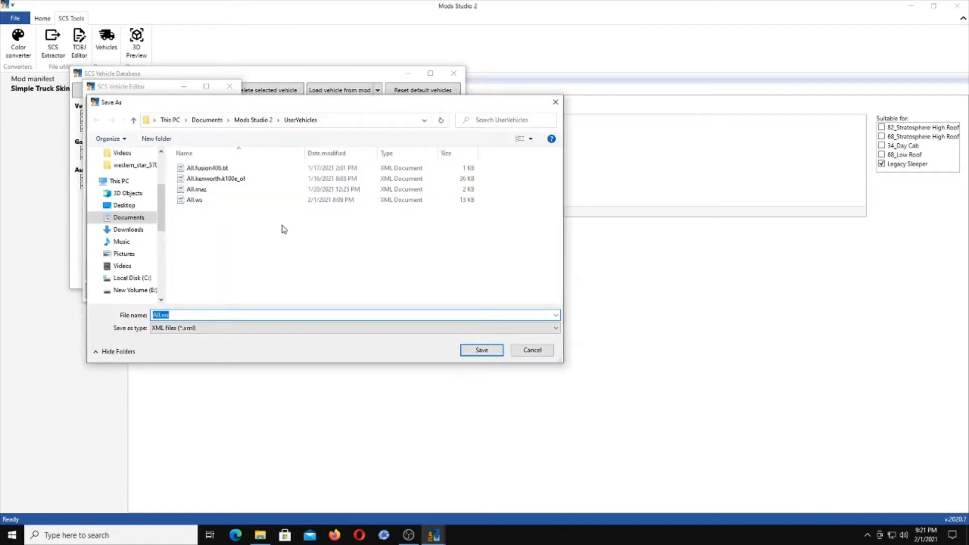
left_click(476, 351)
left_click(497, 306)
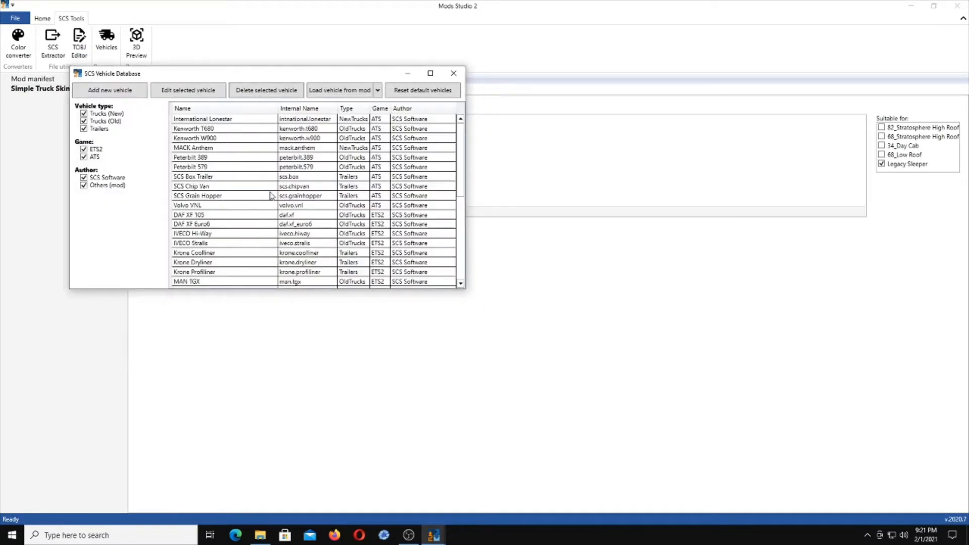
Check the vehicle database for the Western Star 5700XE entry, reopening the list once, and close it
scroll(267, 195, "down", 7)
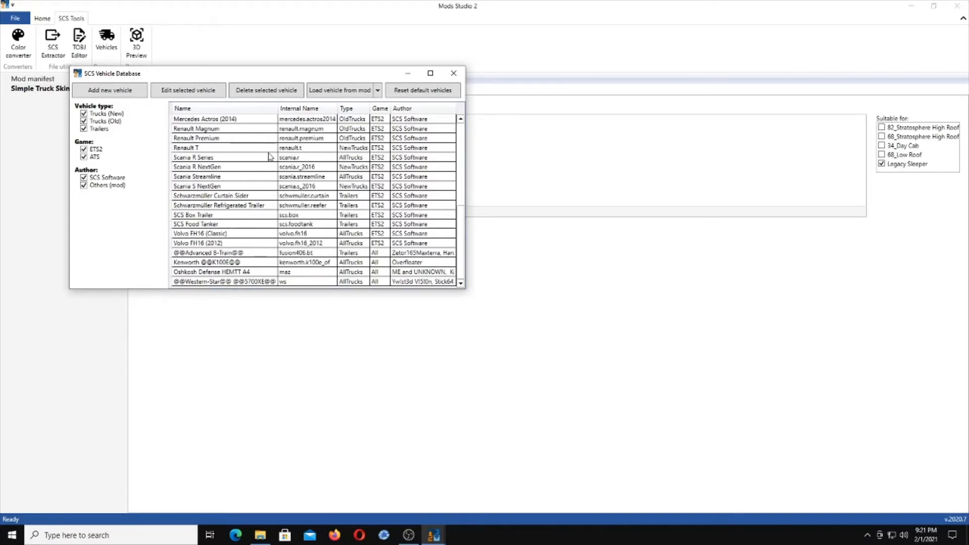
left_click(452, 76)
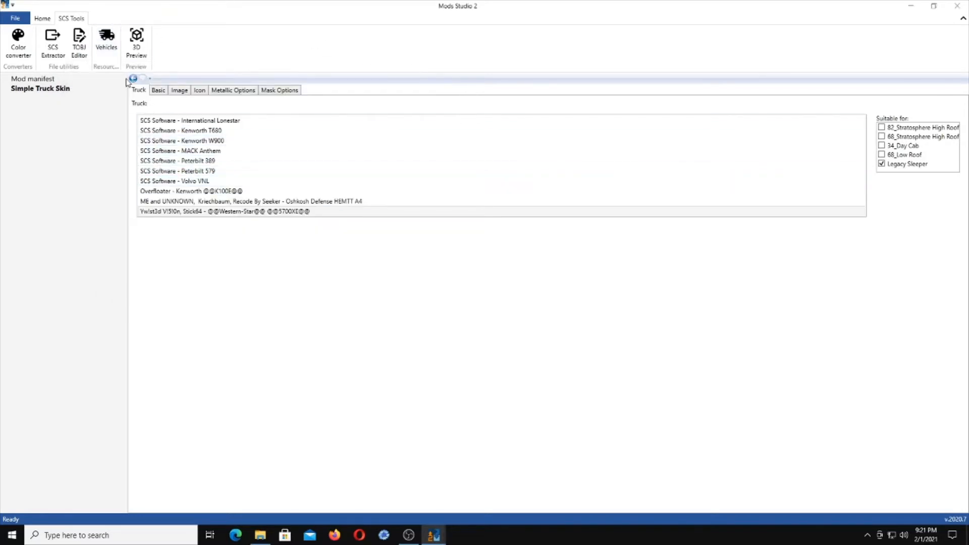
left_click(105, 50)
scroll(282, 180, "down", 10)
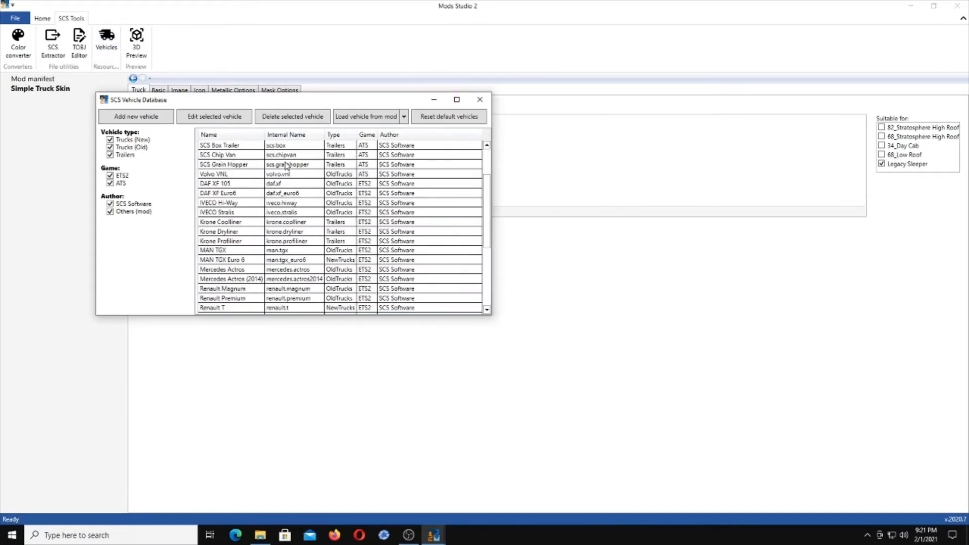
left_click(285, 307)
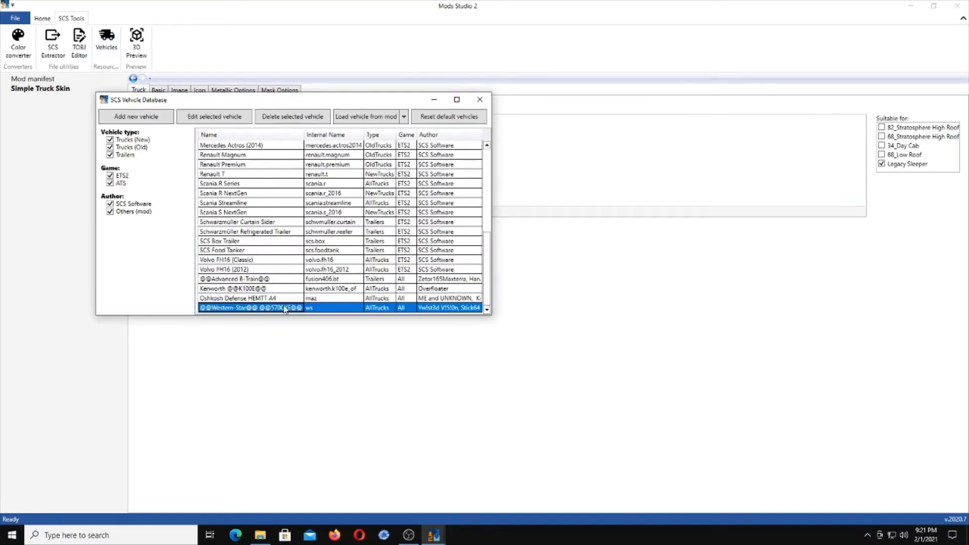
left_click(480, 100)
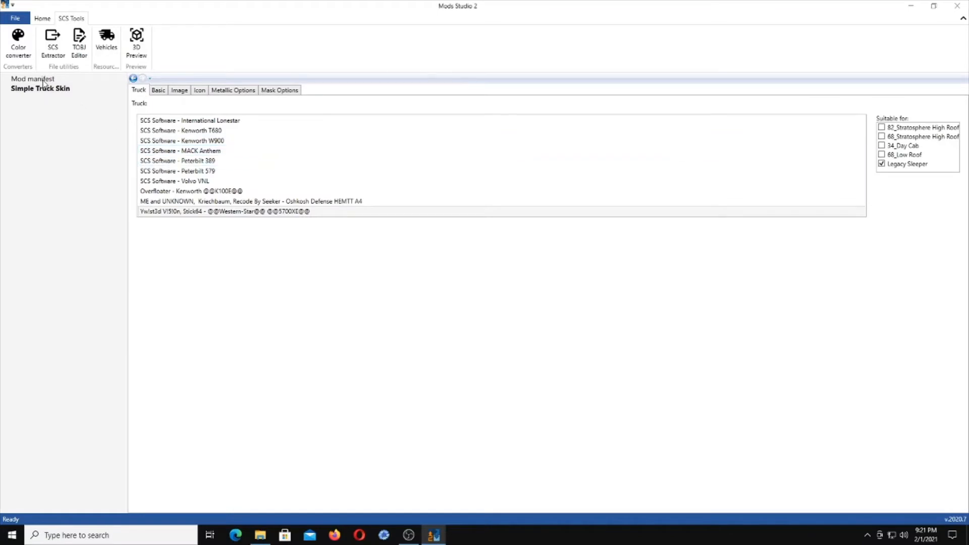
Select the Western Star 5700XE as the skin's truck, with Legacy Sleeper as the suitable cab
left_click(158, 91)
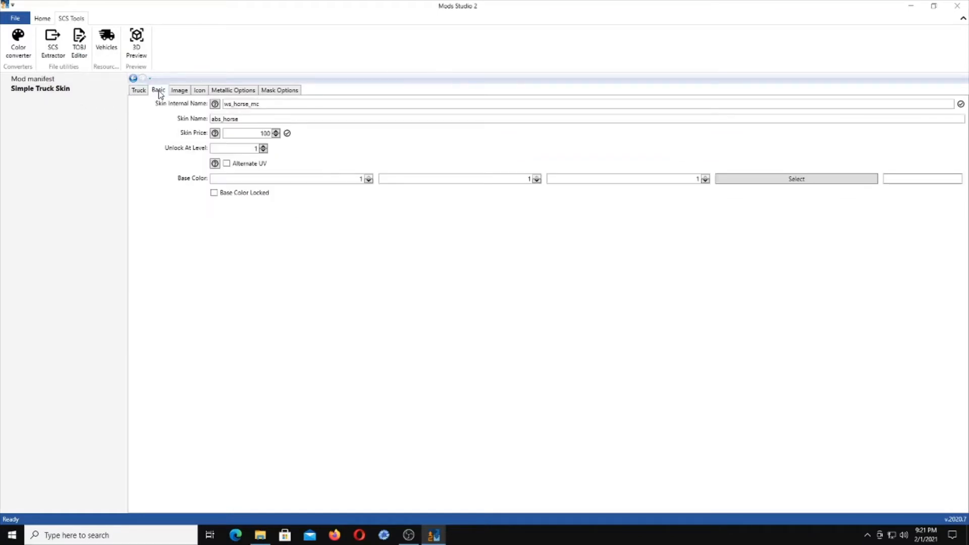
left_click(144, 93)
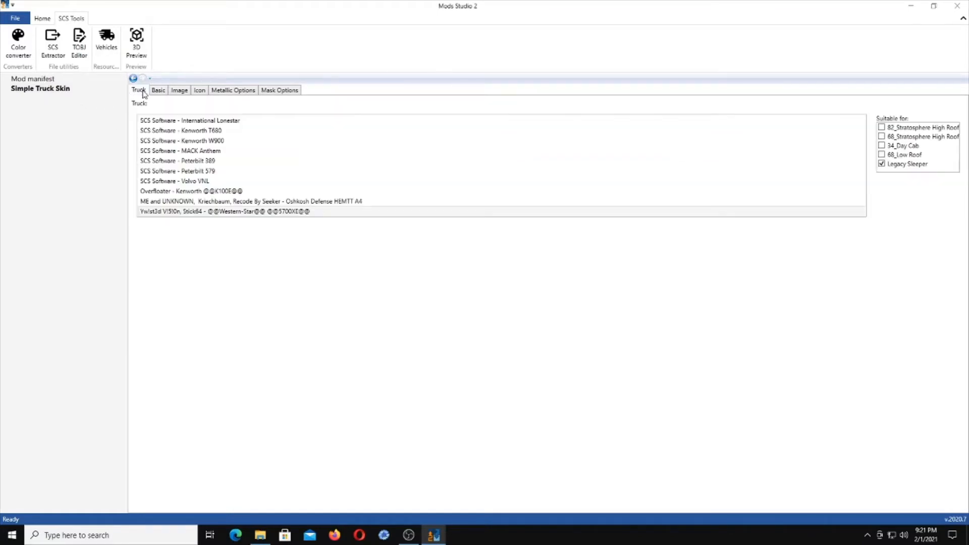
left_click(281, 214)
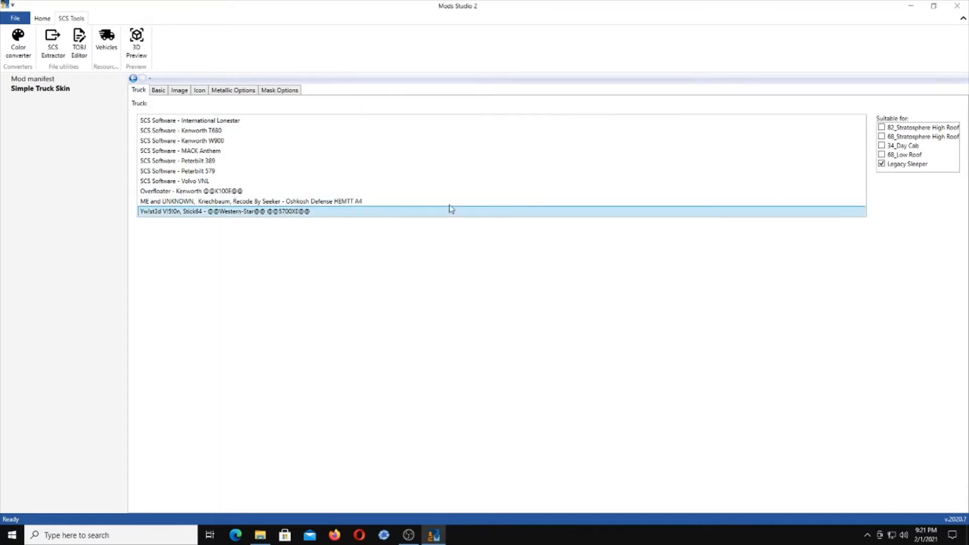
left_click(881, 167)
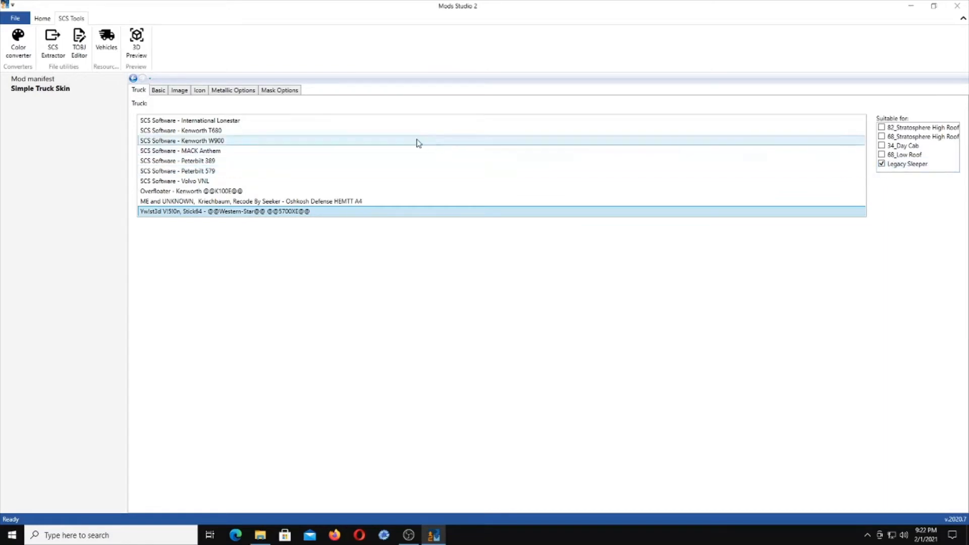
Review the skin's basic settings and base colour picker, plus its image, icon, metallic and mask options
left_click(163, 96)
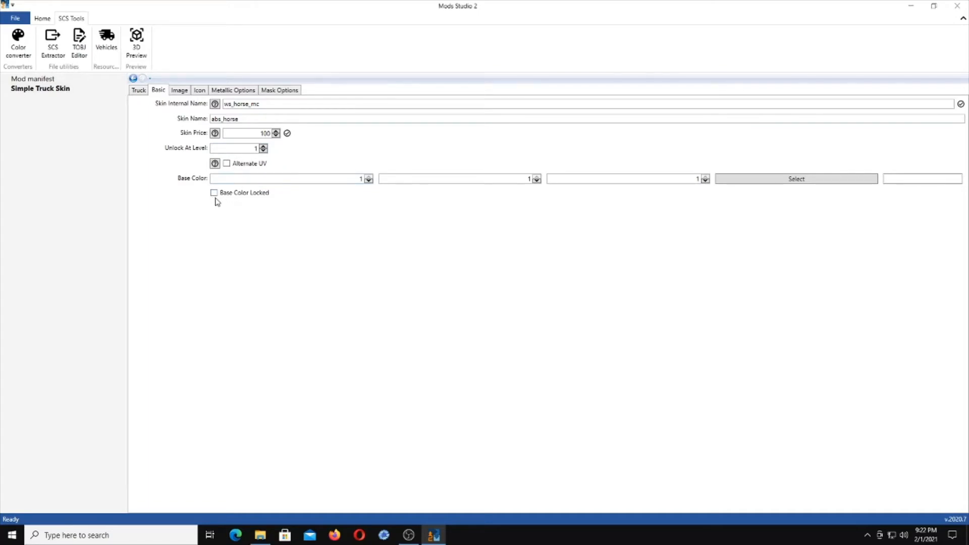
left_click(834, 182)
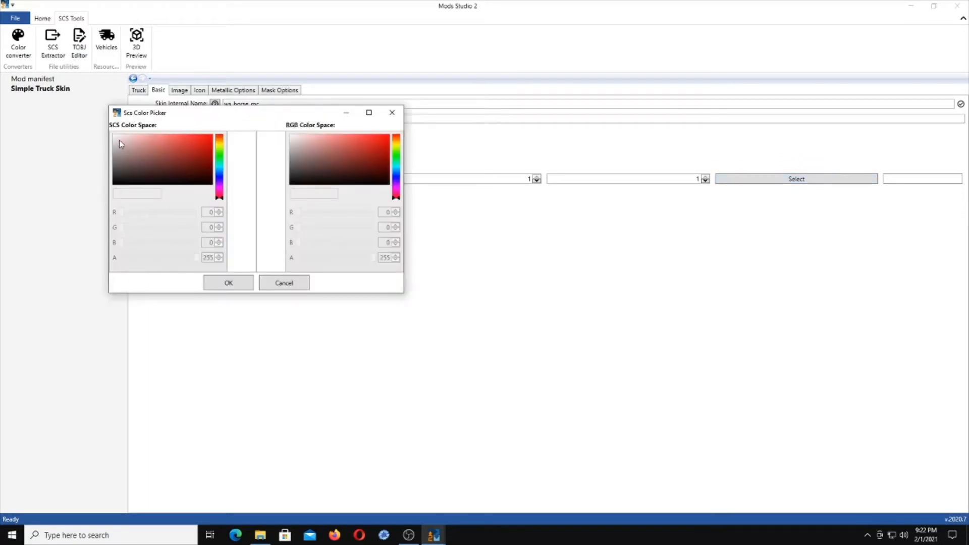
left_click(232, 286)
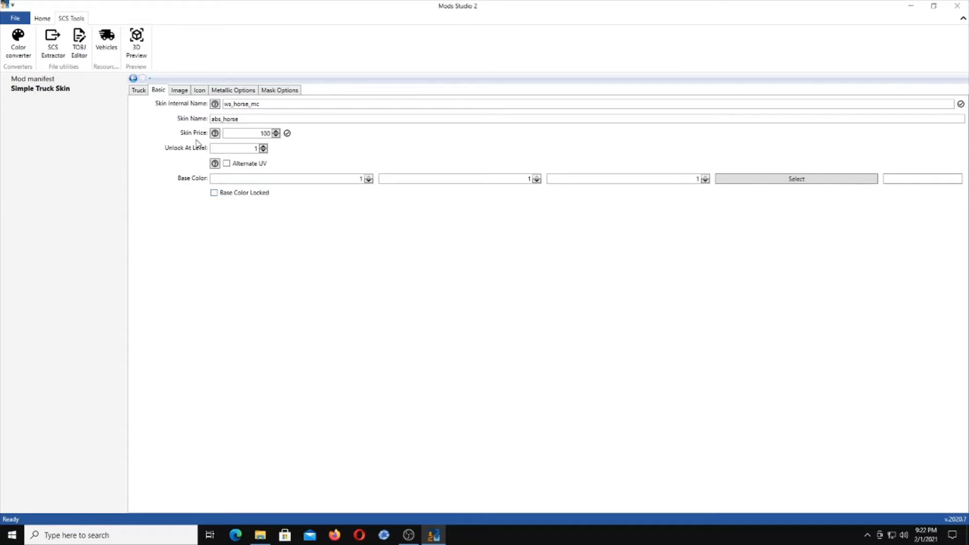
left_click(180, 91)
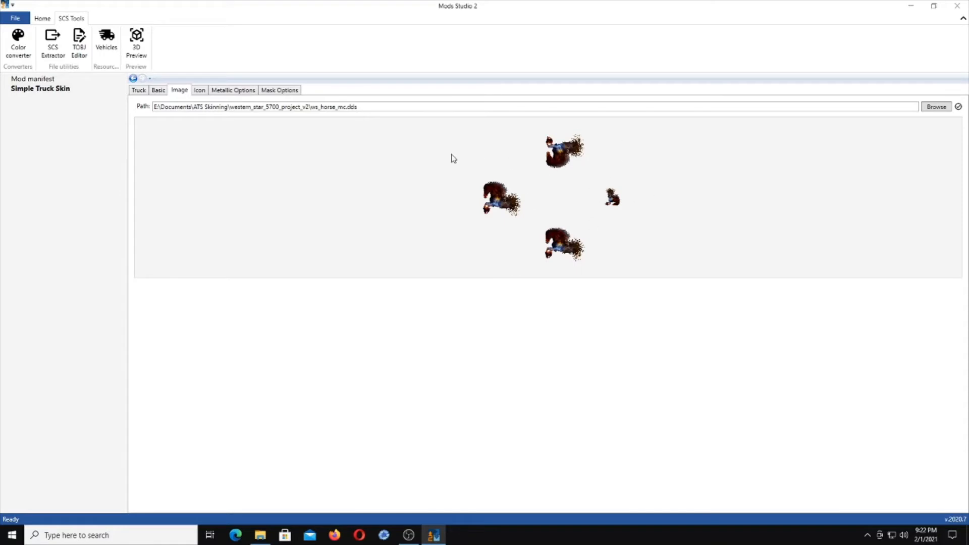
left_click(202, 93)
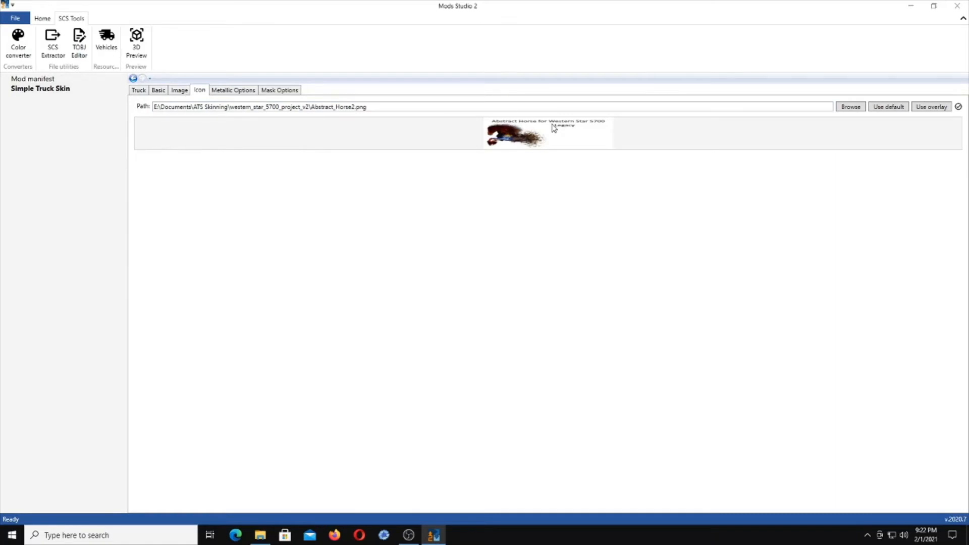
left_click(234, 94)
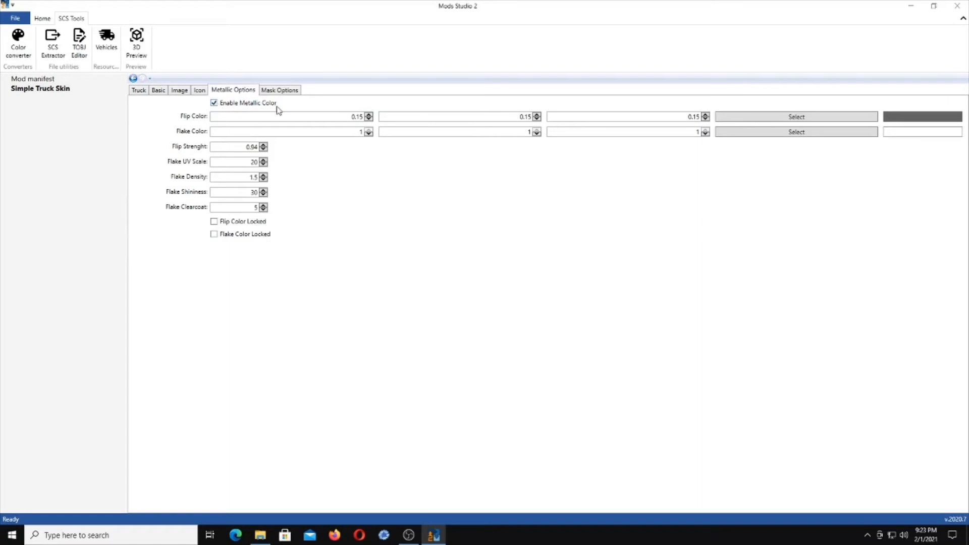
left_click(281, 92)
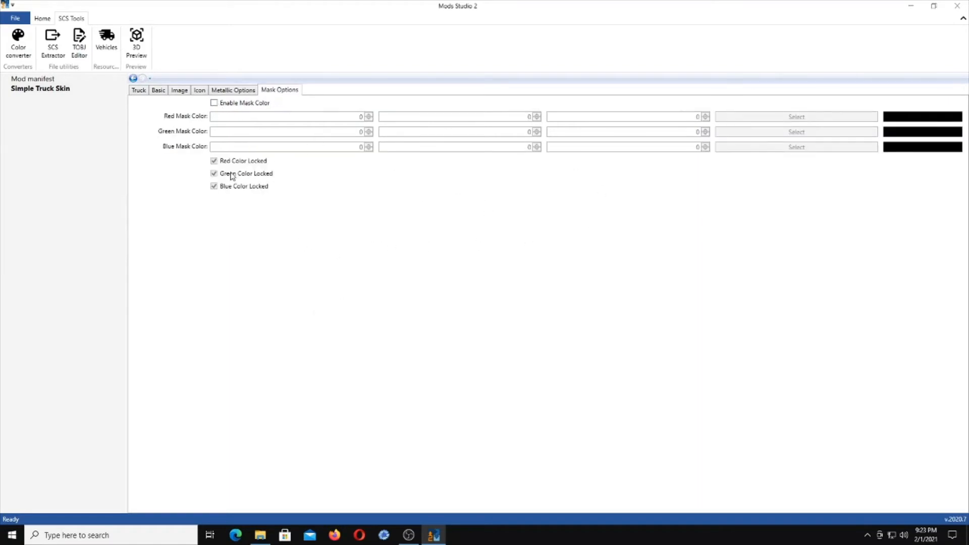
Reselect the Western Star 5700XE in the truck list, keeping only Legacy Sleeper as the suitable cab
left_click(140, 92)
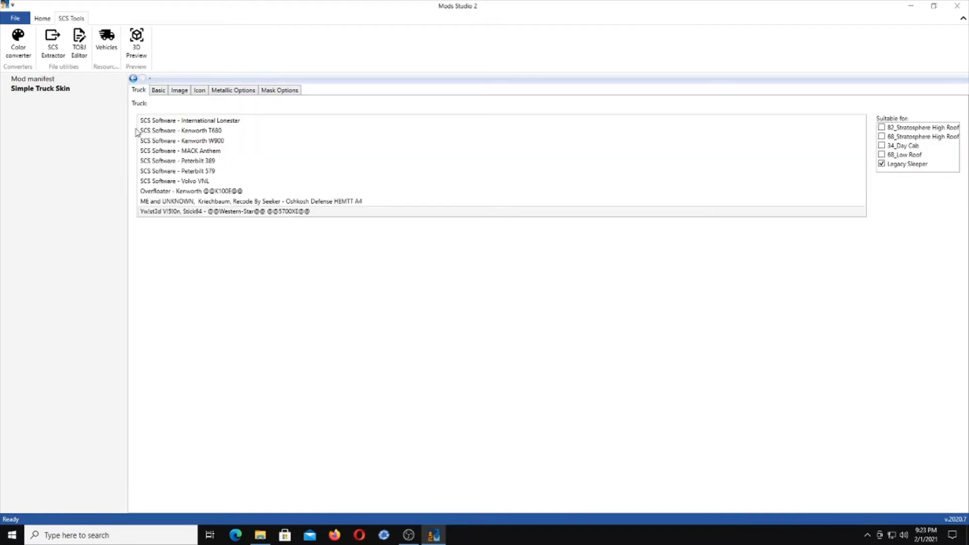
left_click(202, 216)
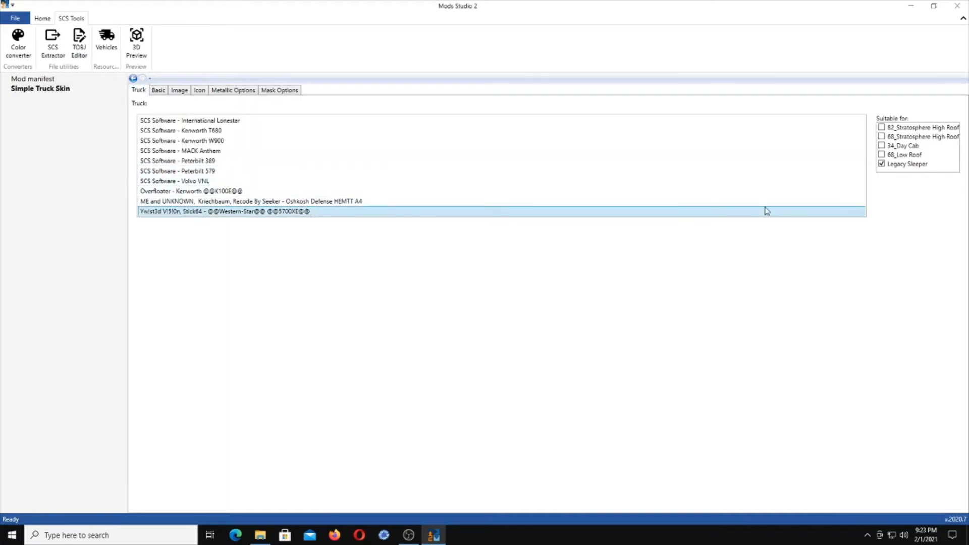
left_click(881, 164)
Save the project as Abstract Horse.ms2 in E:\Documents\ATS Skinning\western_star_5700_project_v2, replacing the existing file
left_click(17, 19)
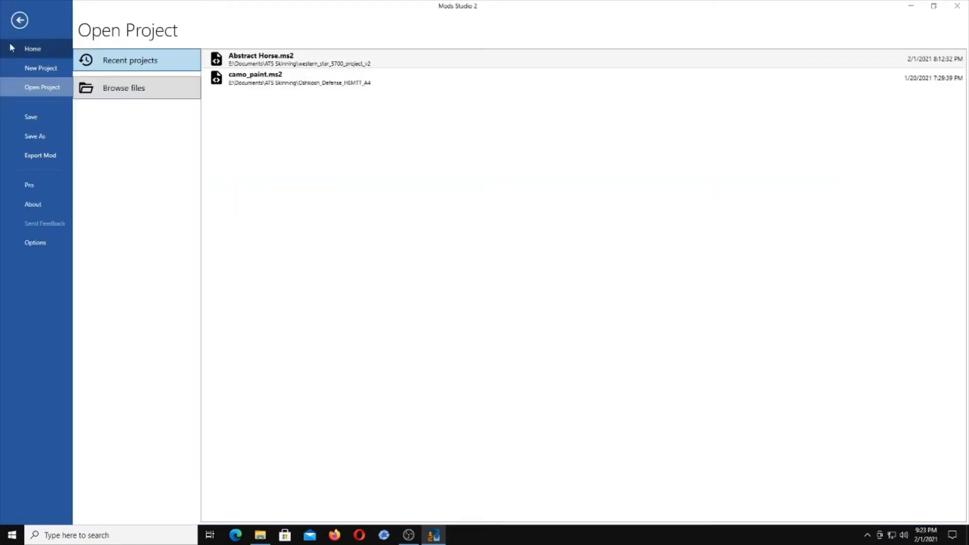
left_click(31, 137)
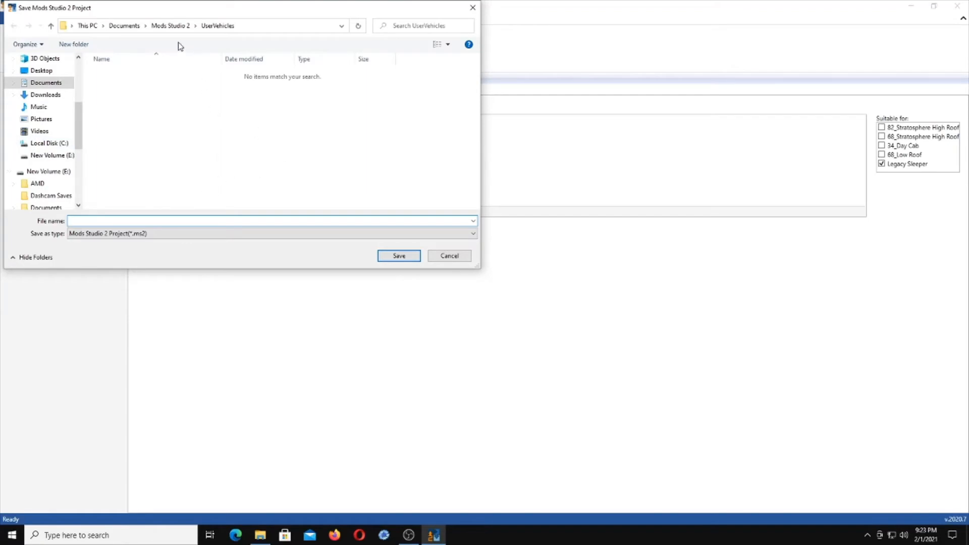
left_click(170, 25)
scroll(55, 182, "down", 5)
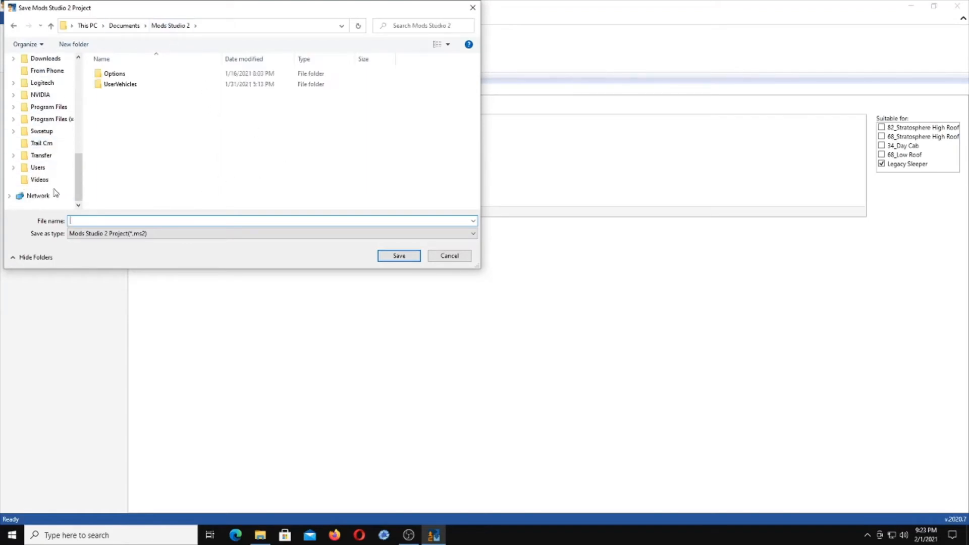
scroll(56, 182, "up", 3)
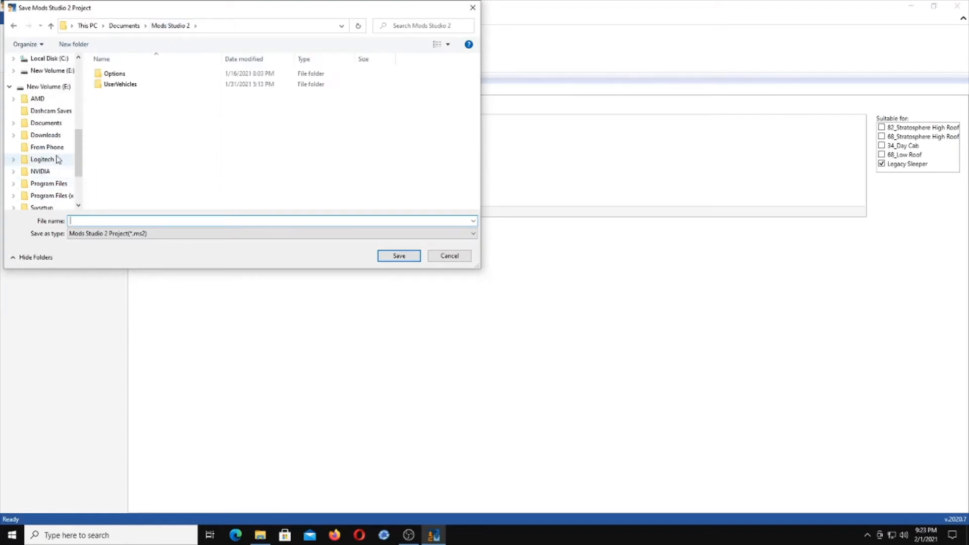
left_click(46, 123)
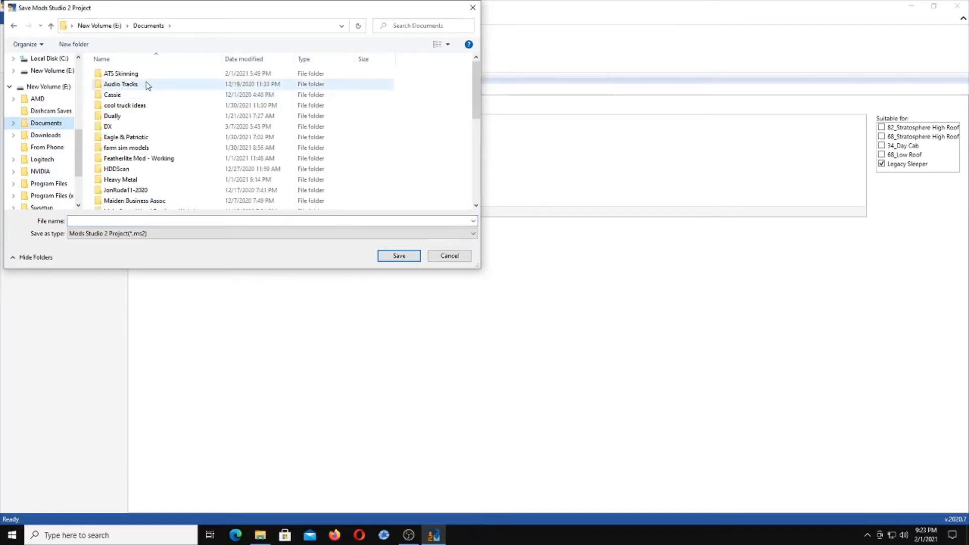
double_click(121, 74)
scroll(288, 134, "down", 2)
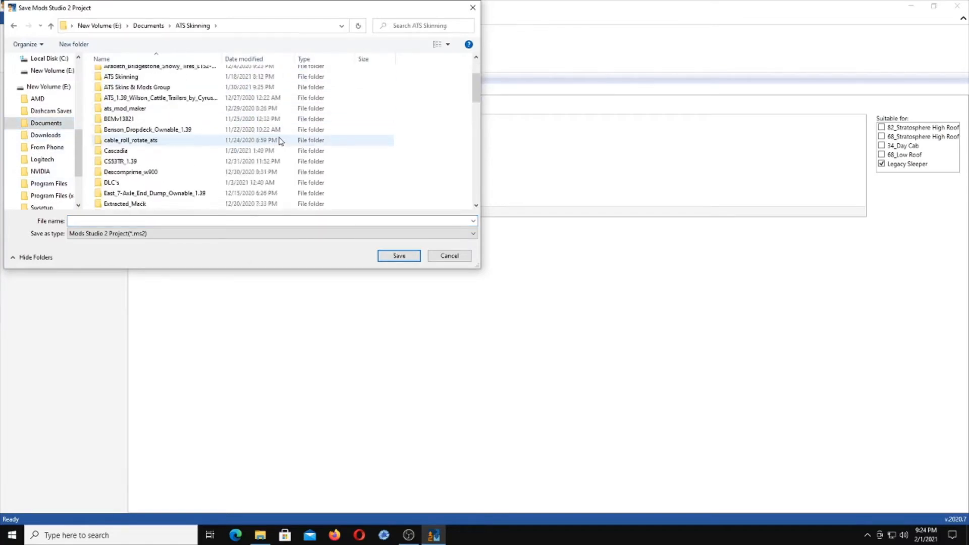
scroll(280, 141, "down", 10)
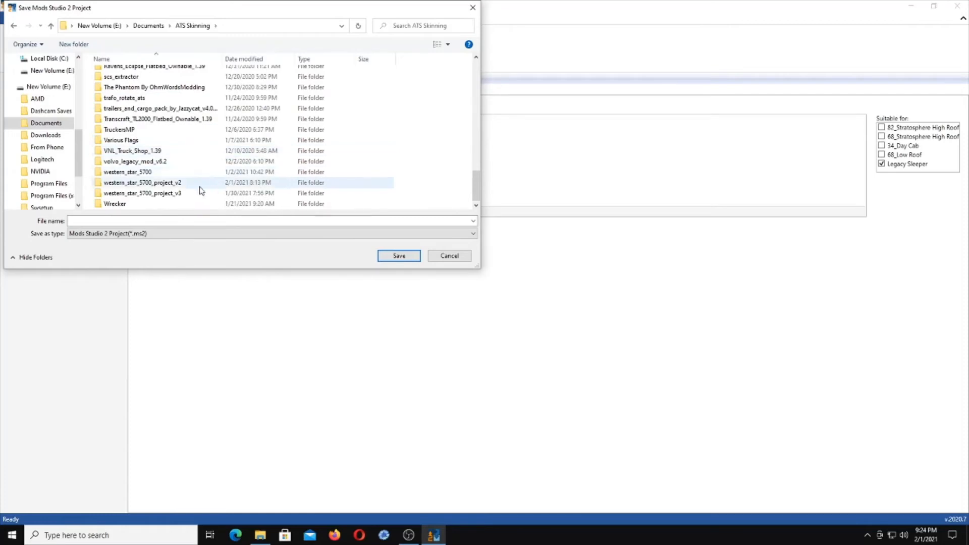
left_click(192, 184)
double_click(191, 188)
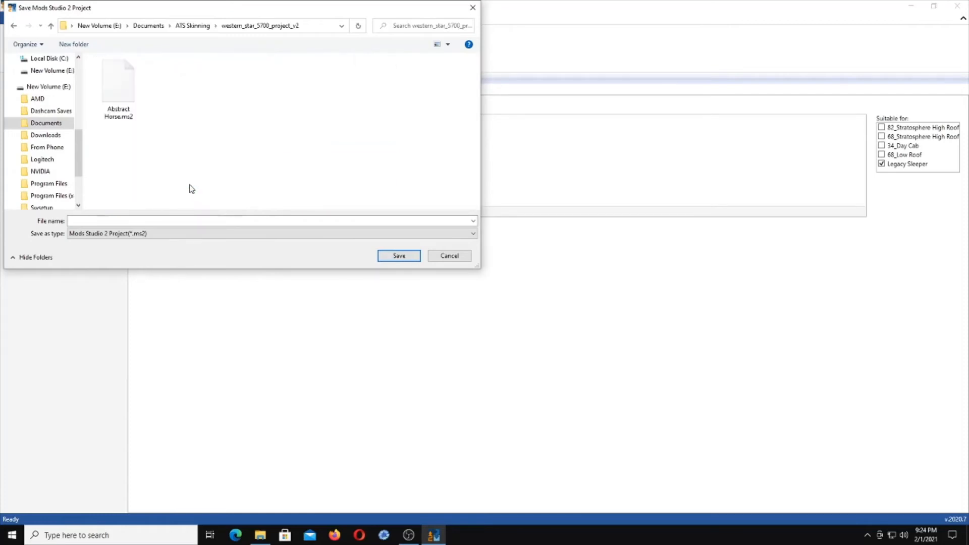
left_click(121, 95)
left_click(399, 256)
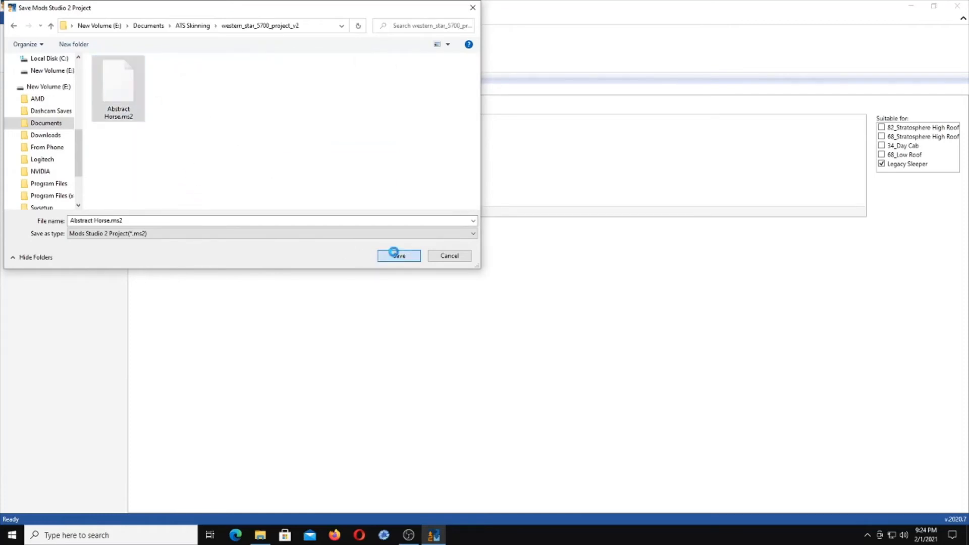
left_click(523, 307)
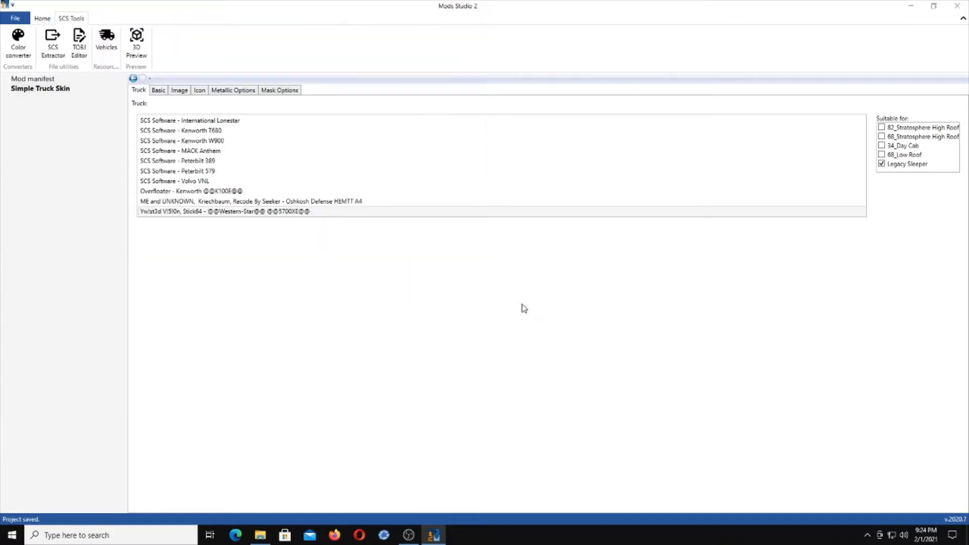
Export the mod as the SCS file Abstract Horse Western Star 5700 XE Legacy in western_star_5700_project_v2, overwriting the existing one
left_click(13, 21)
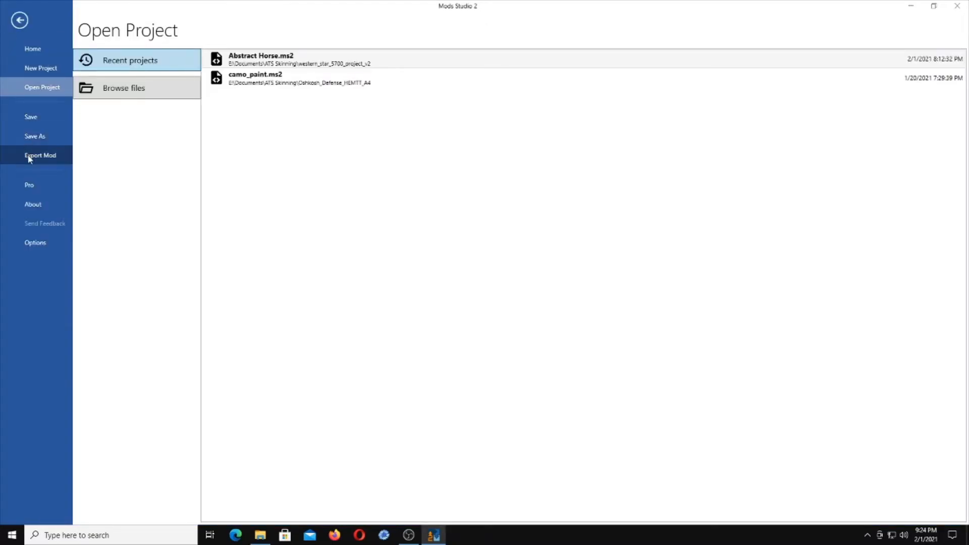
left_click(28, 157)
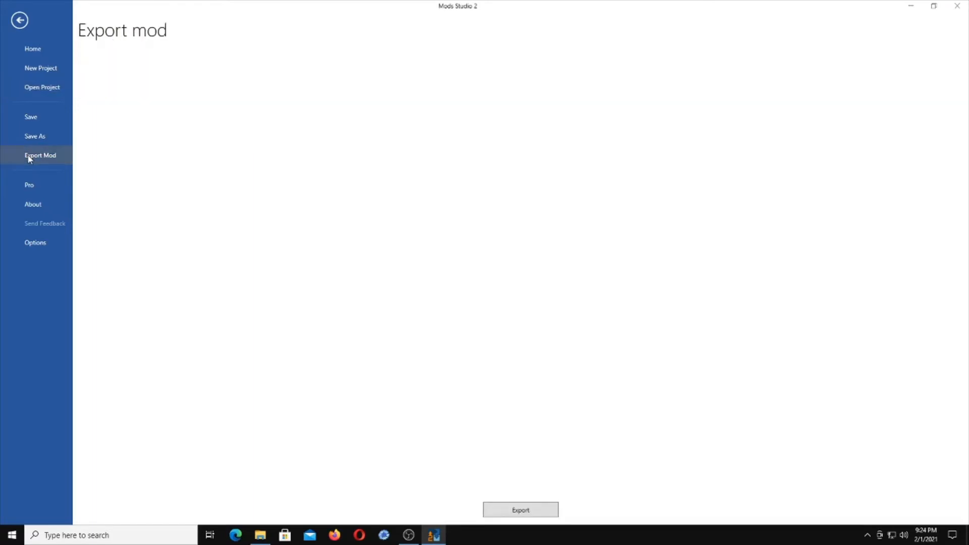
left_click(512, 510)
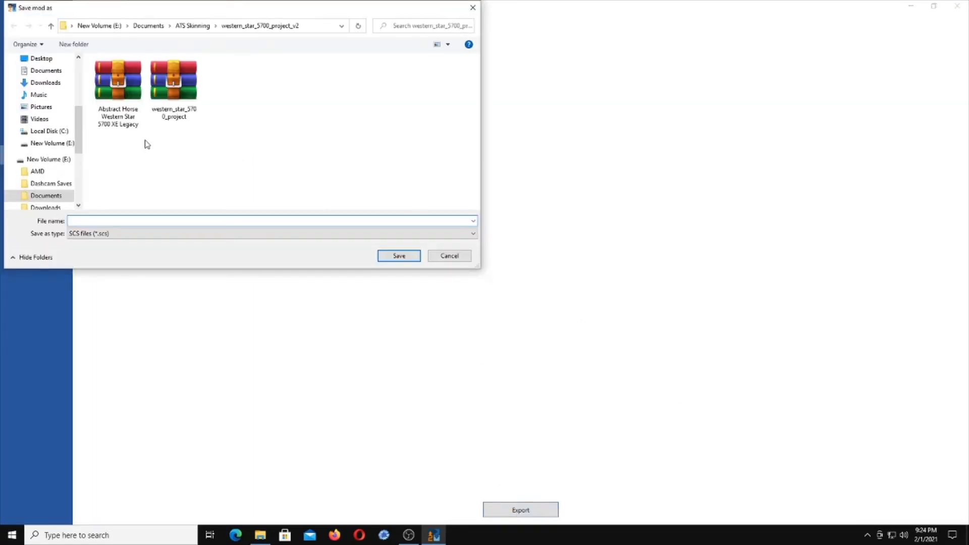
left_click(119, 104)
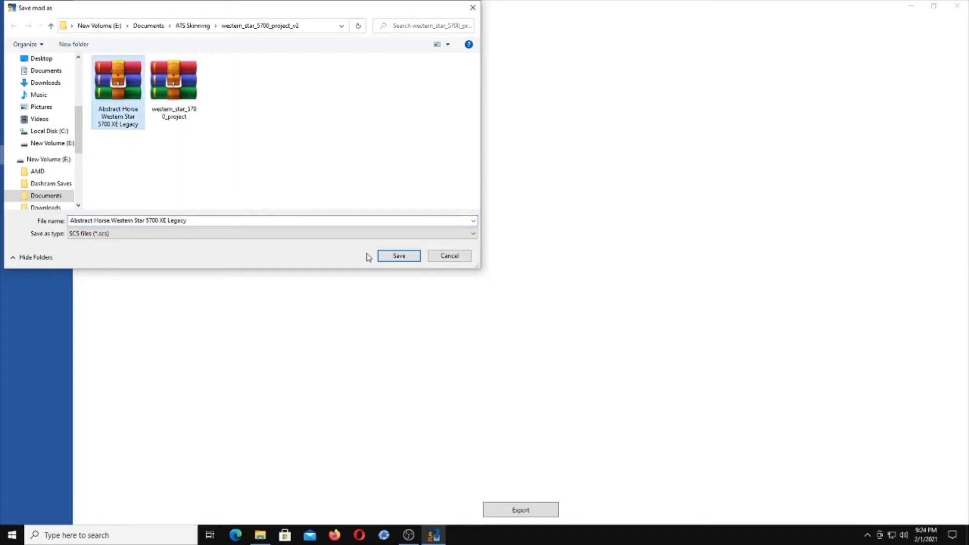
left_click(398, 257)
left_click(513, 308)
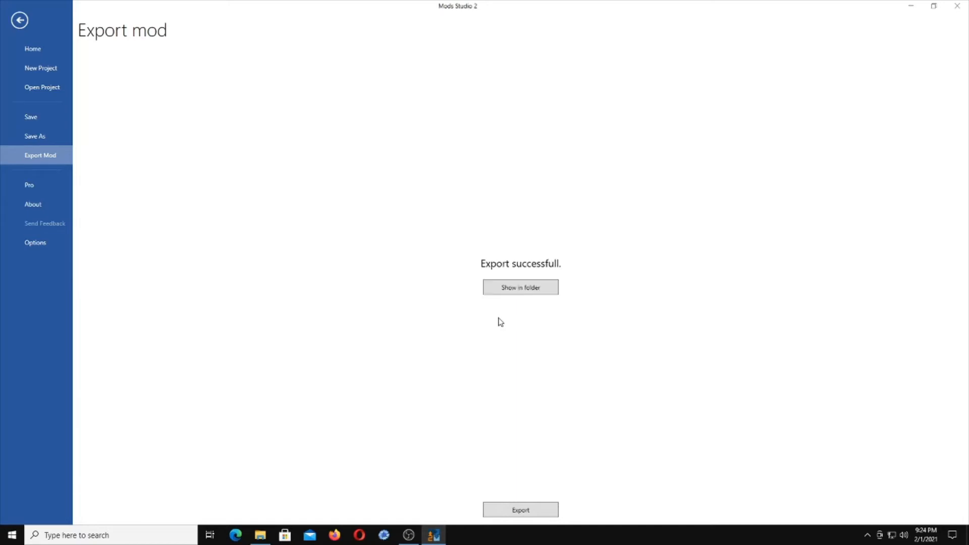
Copy the exported Abstract Horse SCS file from its folder into Documents\American Truck Simulator\mod, replacing the file there
left_click(523, 295)
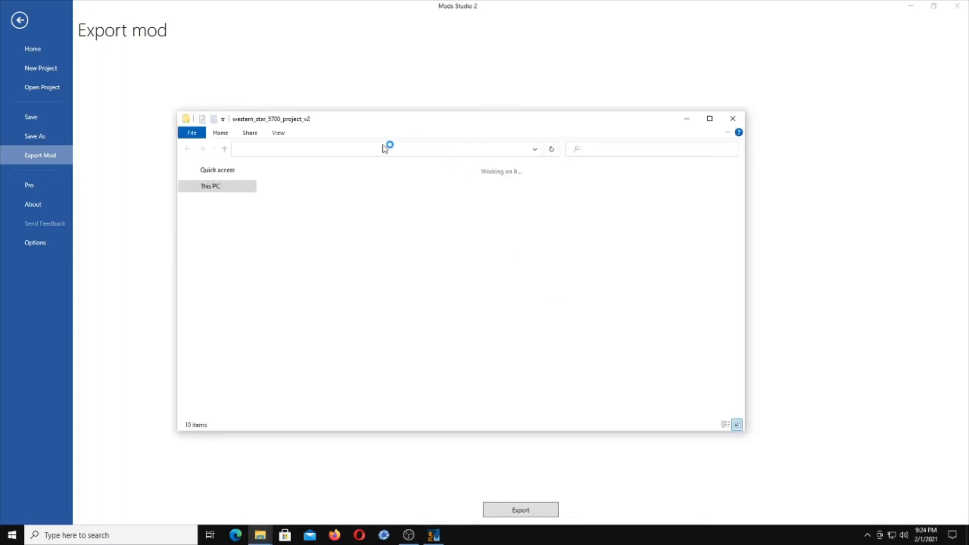
right_click(290, 202)
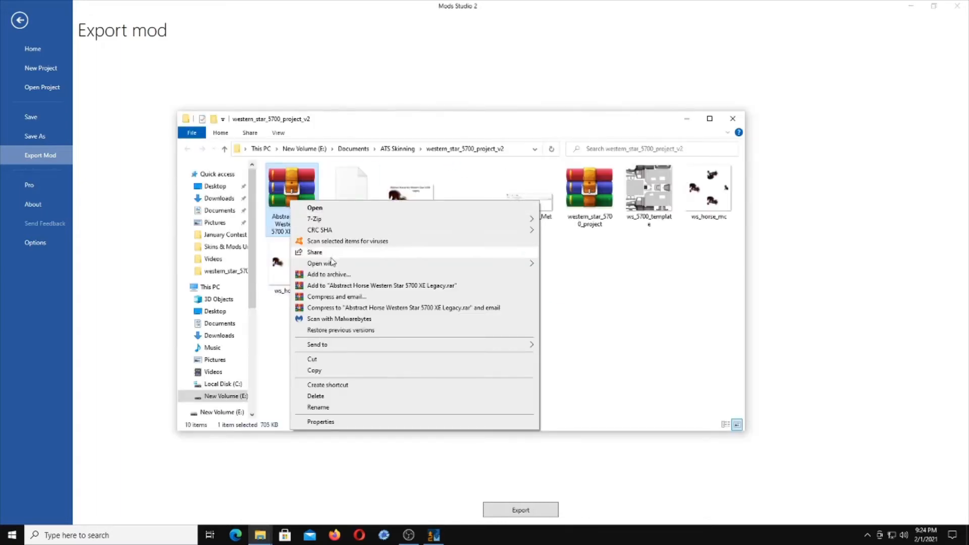
left_click(332, 370)
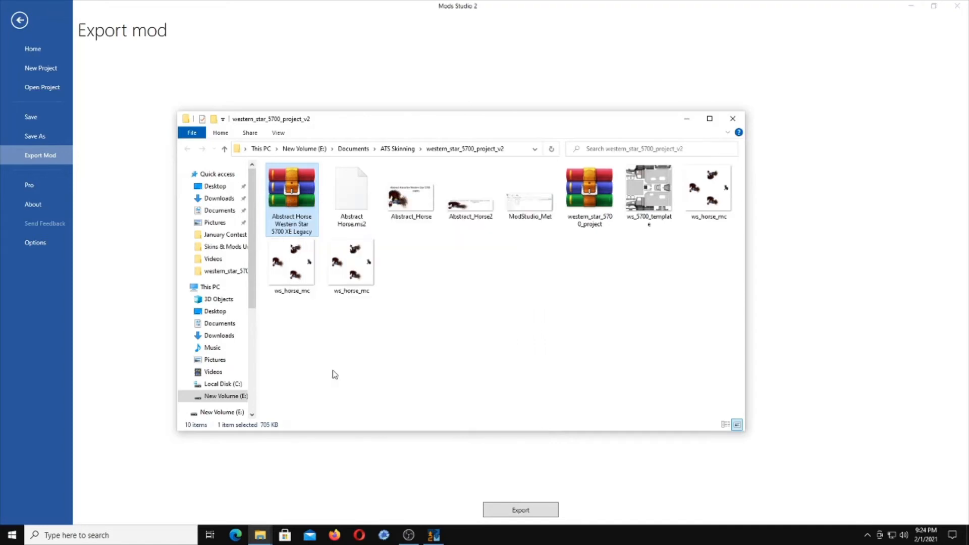
left_click(218, 210)
double_click(338, 195)
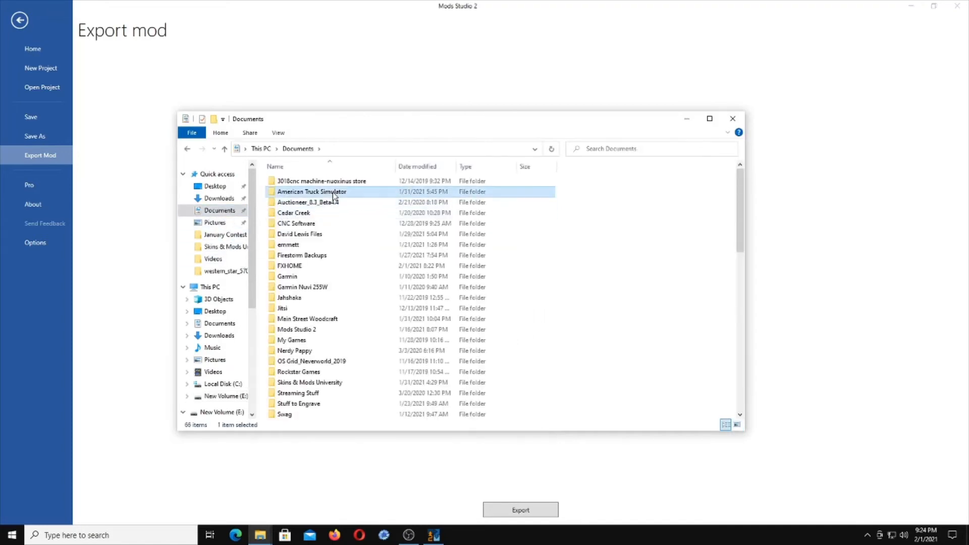
double_click(333, 195)
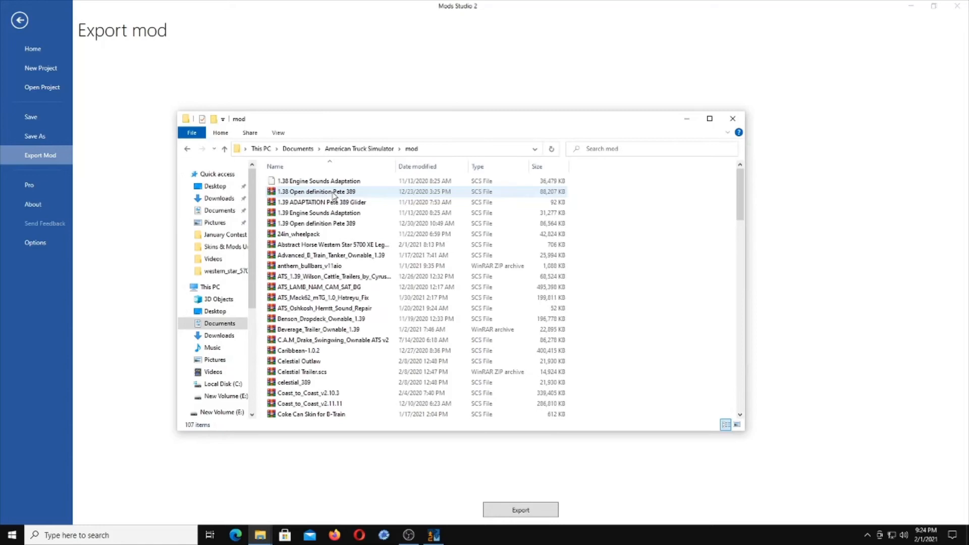
right_click(600, 218)
left_click(624, 288)
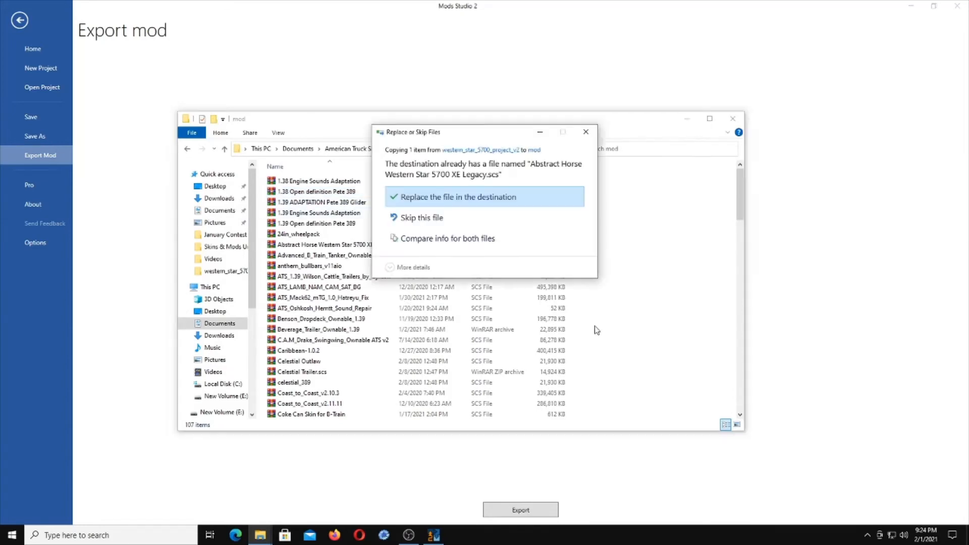
left_click(443, 203)
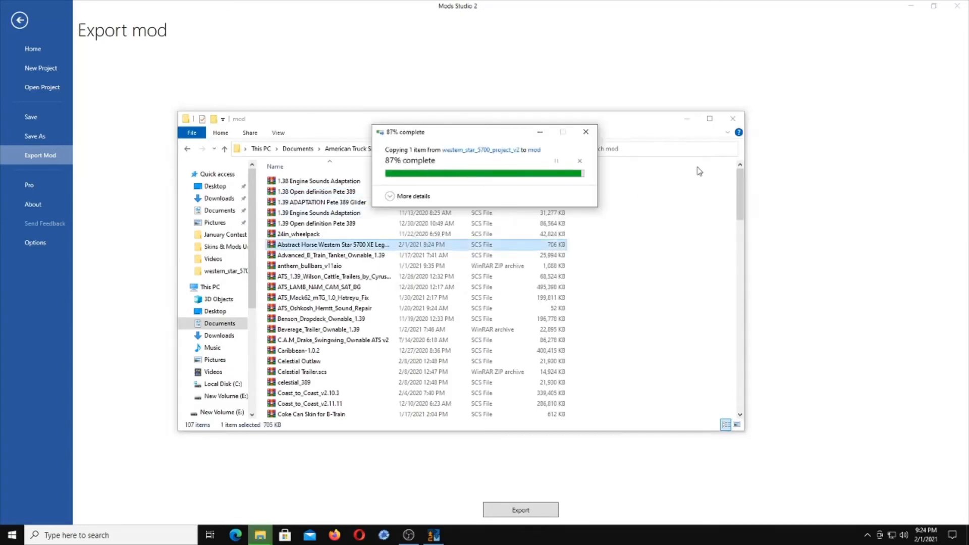
Close the mod folder window, Mods Studio 2 and the Mods Studio 2 v.2020.07 folder window
left_click(733, 119)
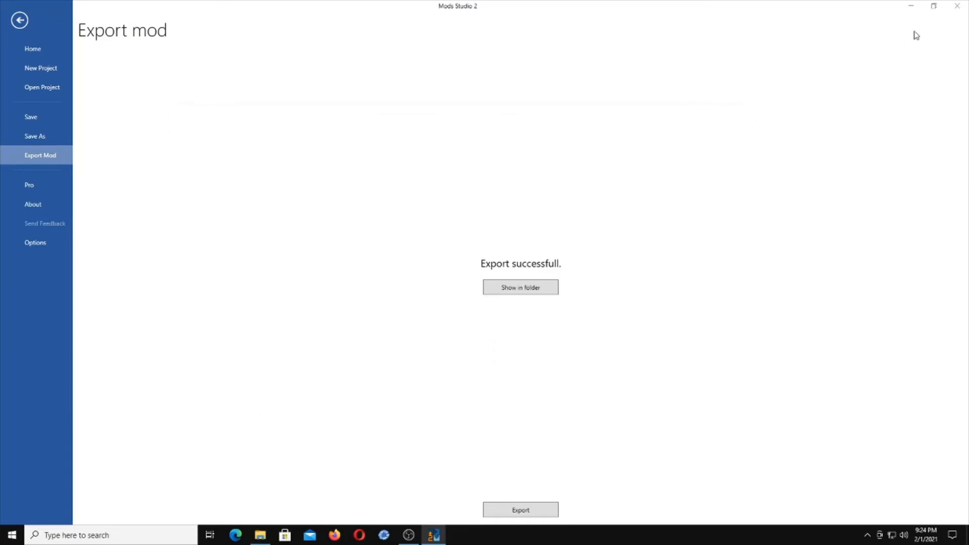
left_click(961, 9)
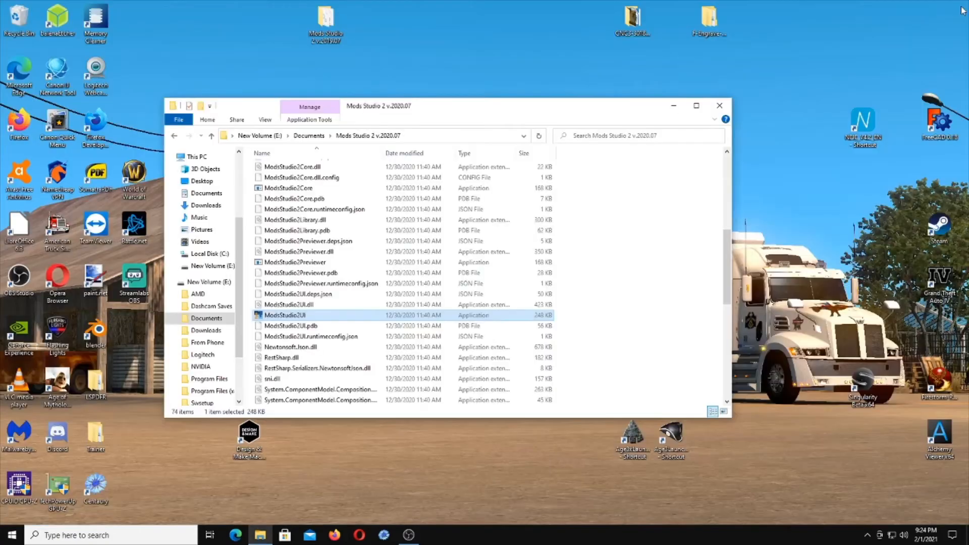
left_click(721, 103)
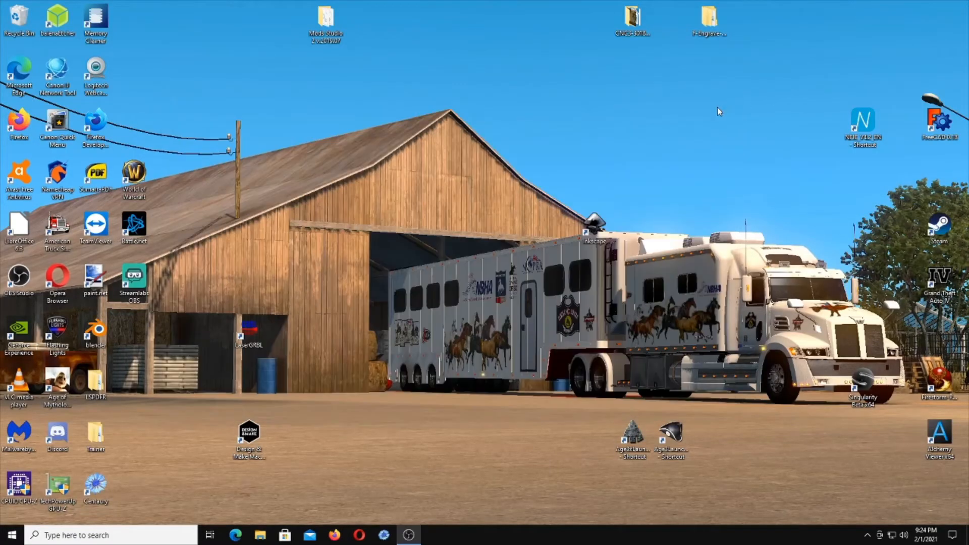
Launch American Truck Simulator from its desktop shortcut
left_click(506, 421)
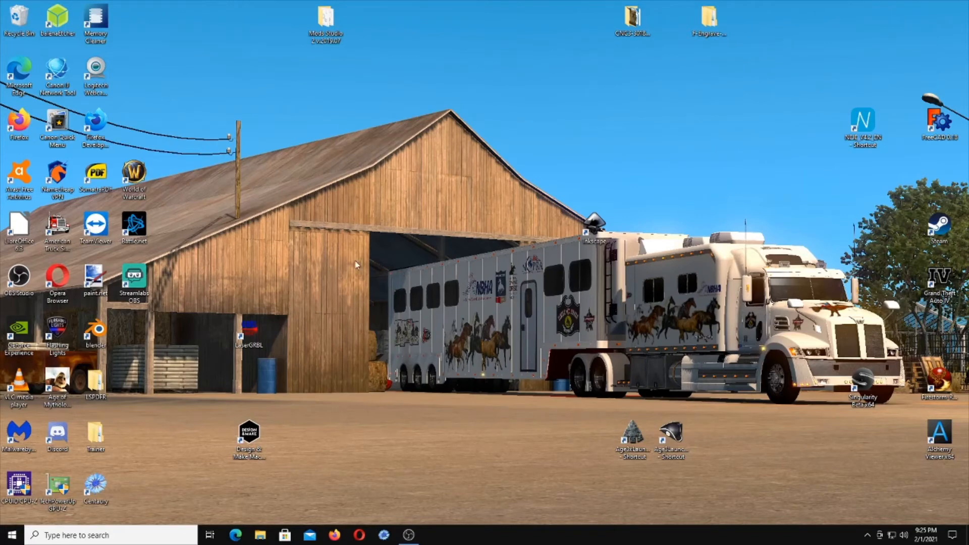
left_click(54, 225)
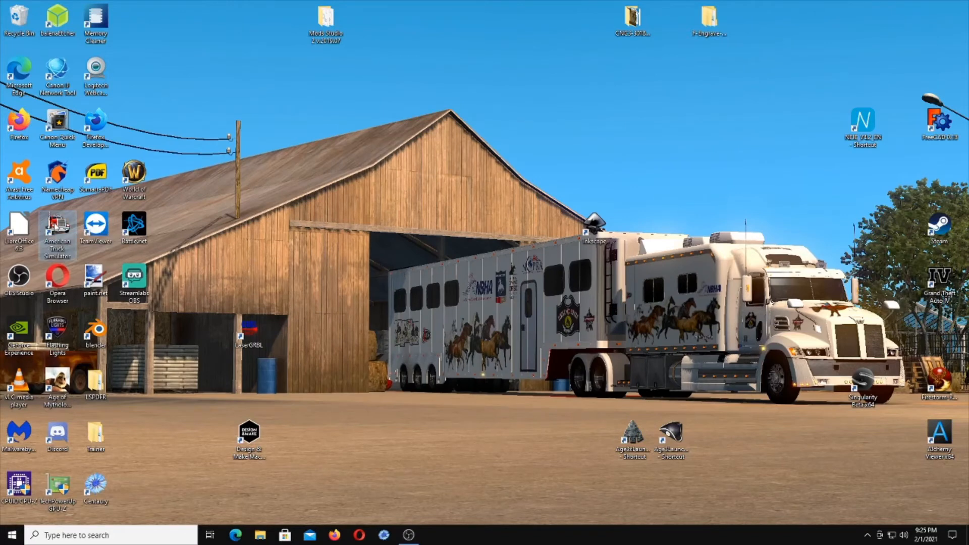